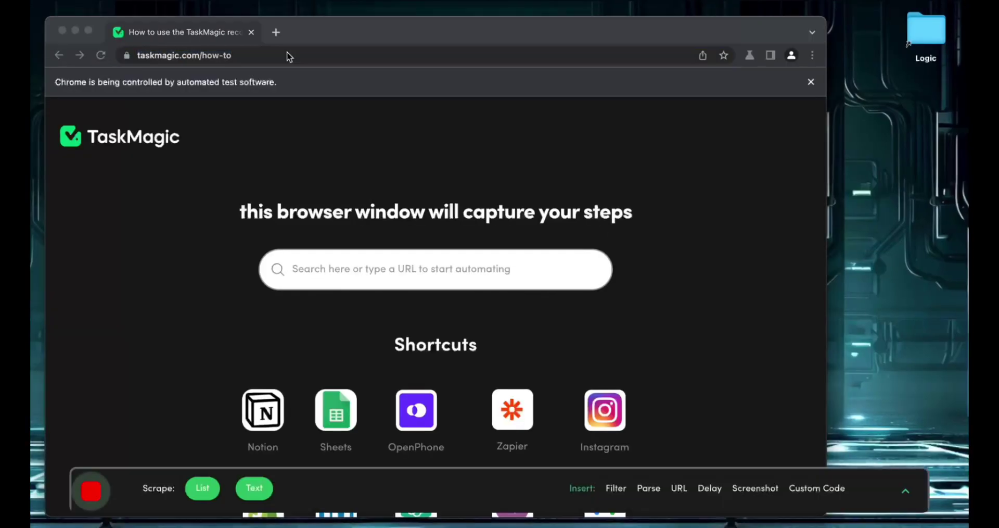
Open instagram.com in the recording browser and log in with the account's username and password
{"action": "left_click", "coordinate": [267, 55]}
{"action": "type", "text": "instagram.com"}
{"action": "key", "text": "Return"}
{"action": "left_click", "coordinate": [564, 234]}
{"action": "type", "text": "estuio"}
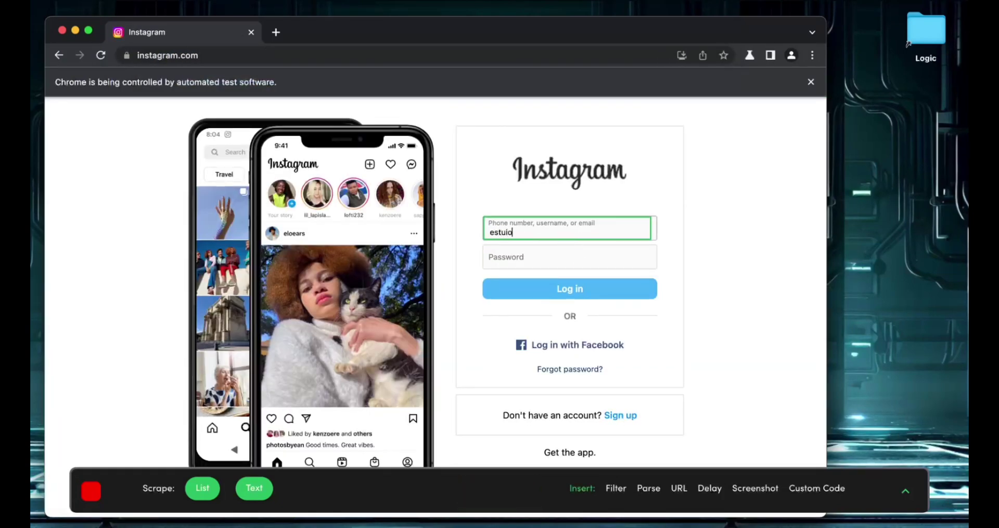
{"action": "type", "text": "dio.fb"}
{"action": "left_click", "coordinate": [571, 260]}
{"action": "type", "text": "•••••••••••"}
{"action": "left_click", "coordinate": [624, 285]}
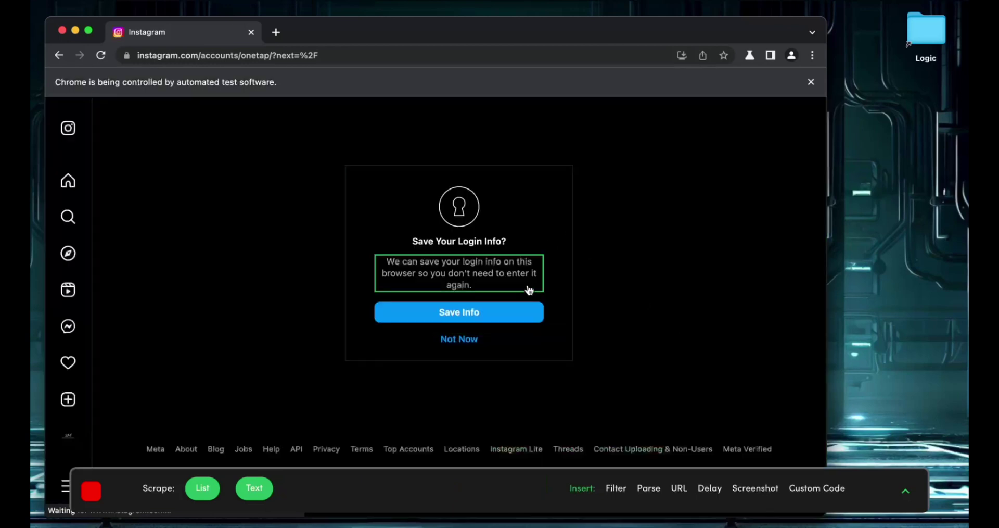
Save the login info, turn on Instagram notifications and allow them for the site
{"action": "left_click", "coordinate": [535, 311]}
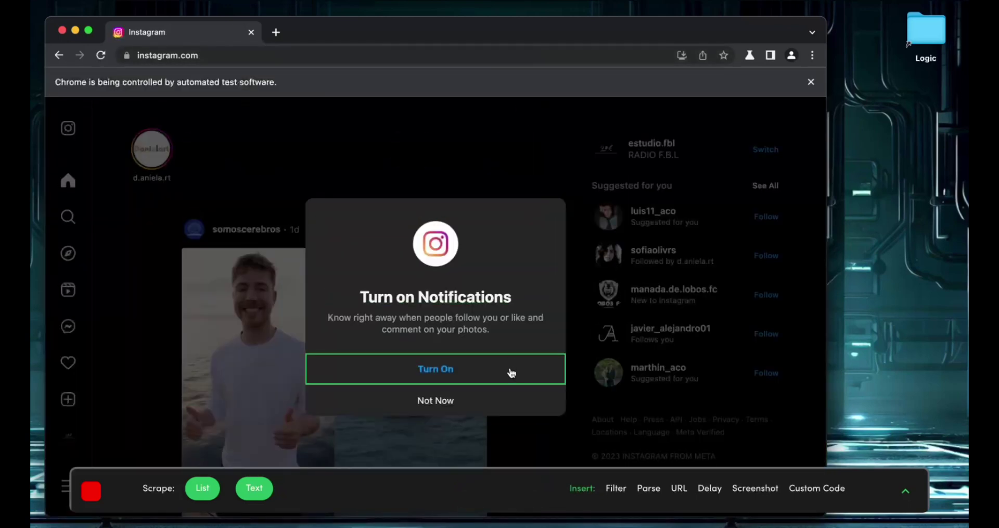
{"action": "left_click", "coordinate": [512, 372]}
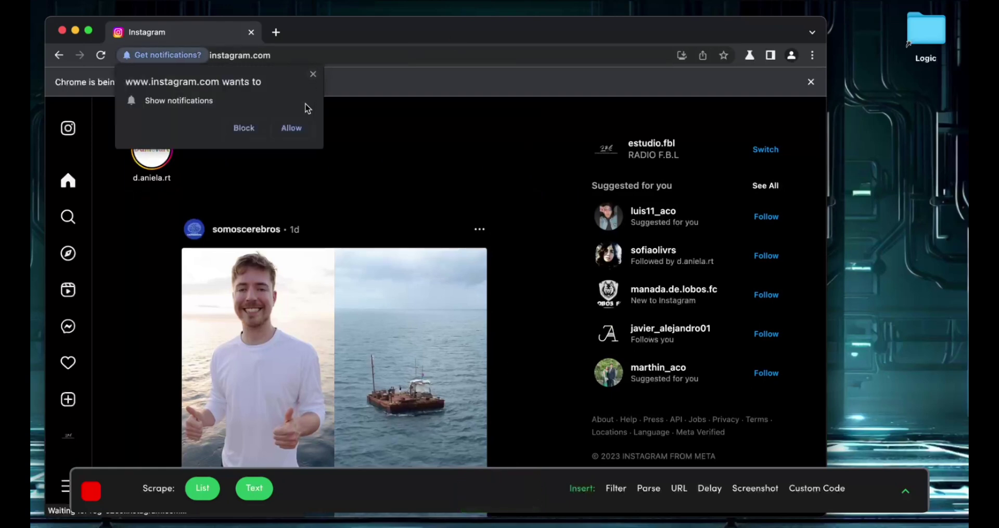
{"action": "left_click", "coordinate": [281, 130]}
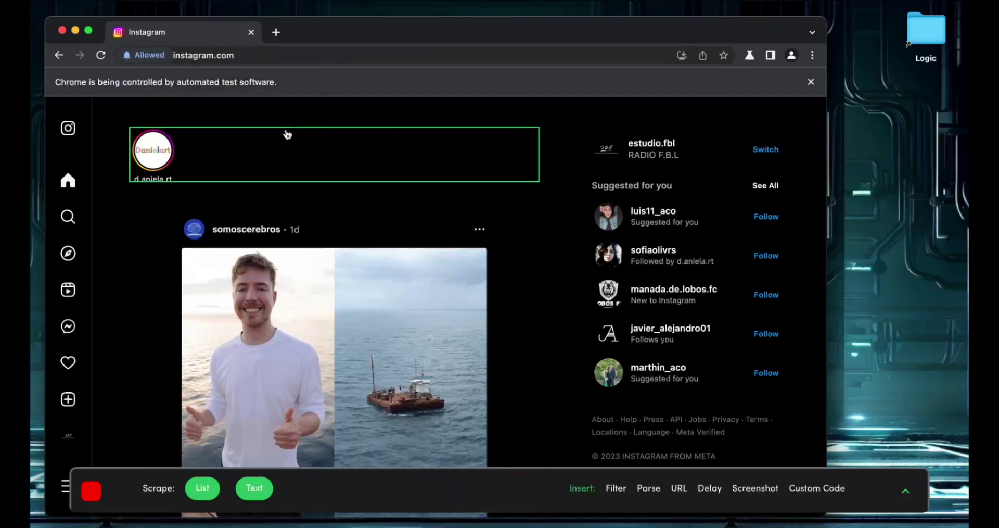
{"action": "left_click", "coordinate": [206, 58]}
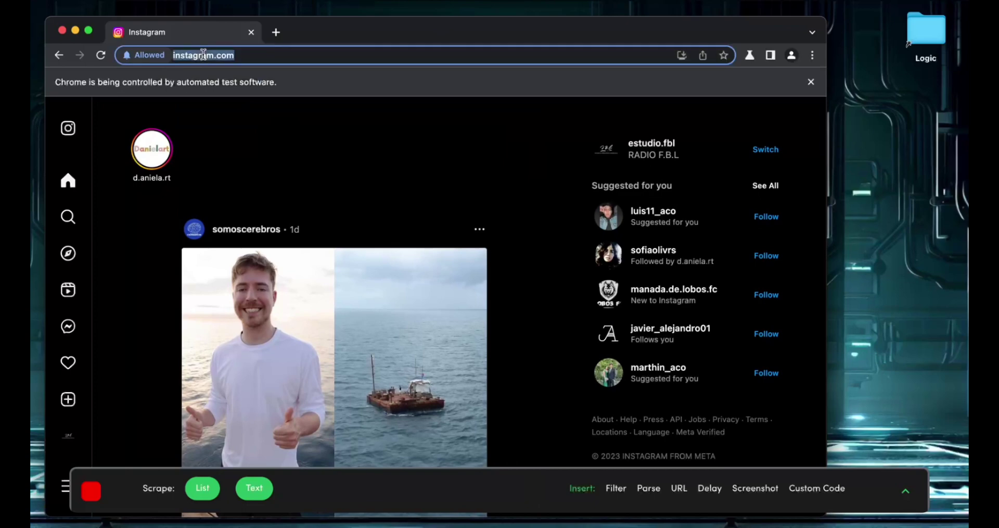
{"action": "type", "text": "https://www.instagram.com/estudio.fbl"}
{"action": "key", "text": "Return"}
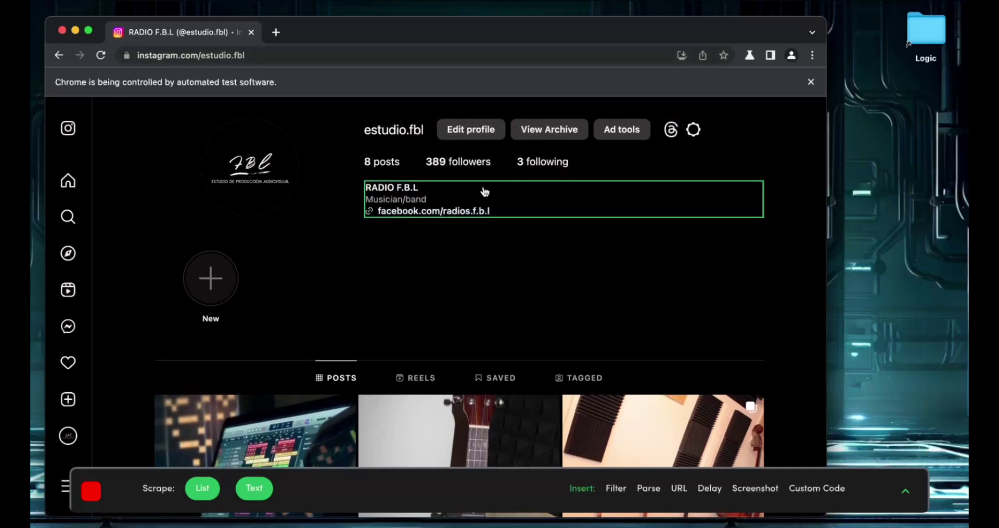
{"action": "left_click", "coordinate": [464, 166]}
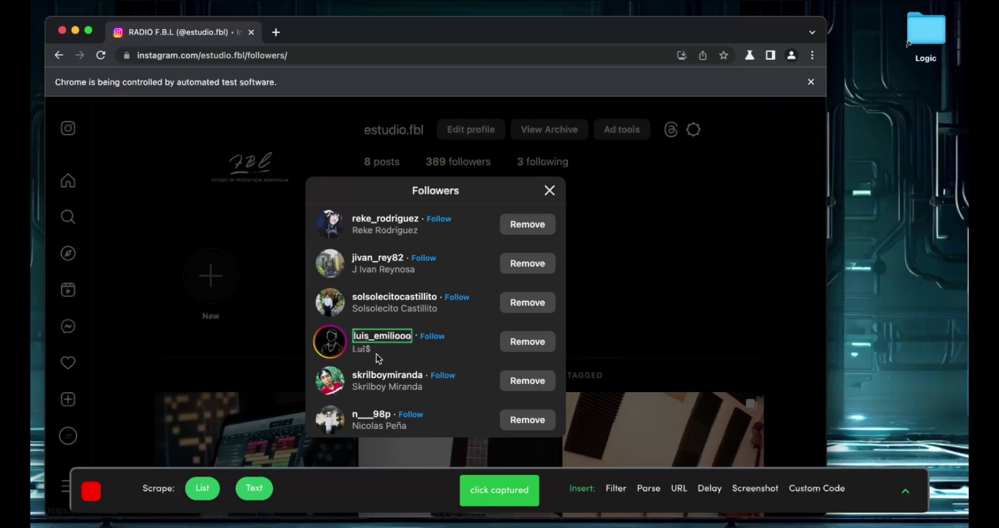
Scrape the followers' usernames as a list into Column A, pulling the text
{"action": "left_click", "coordinate": [203, 489]}
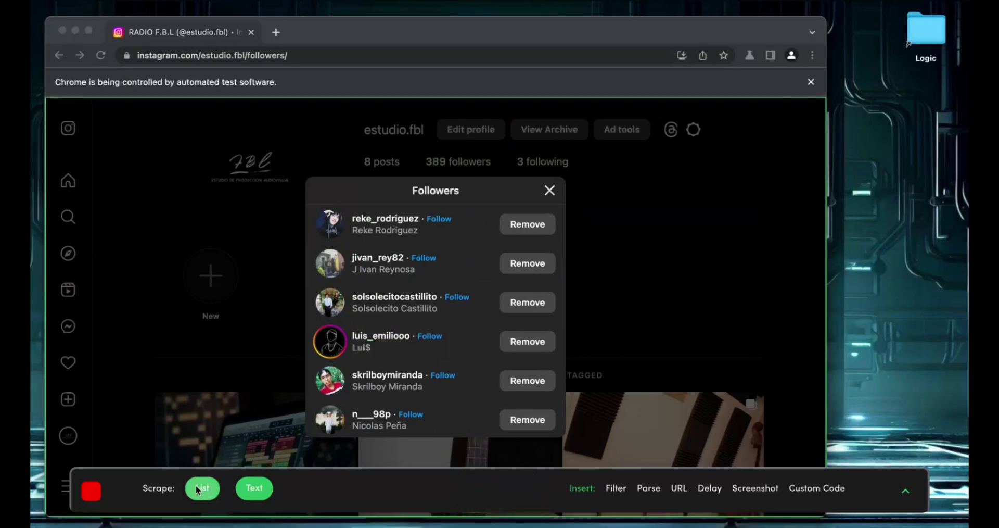
{"action": "left_click", "coordinate": [398, 218]}
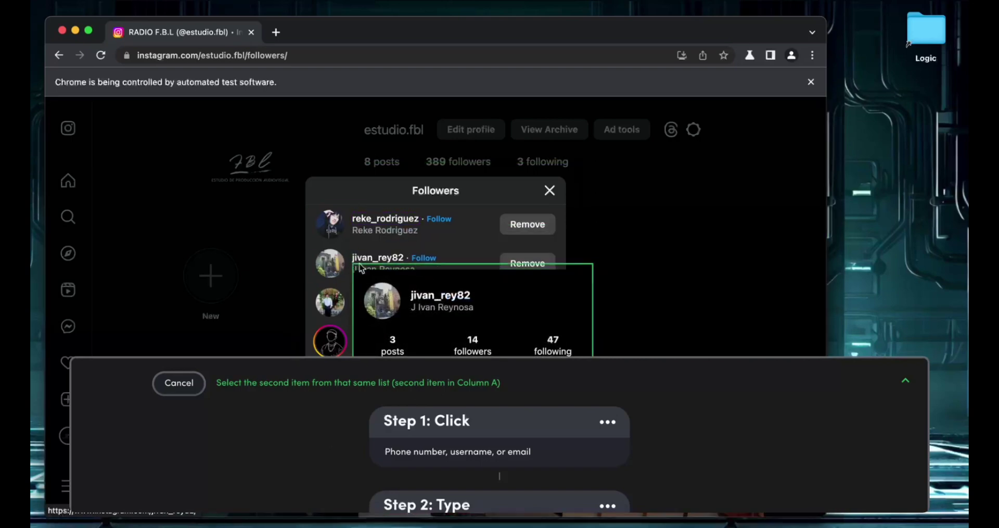
{"action": "left_click", "coordinate": [359, 263]}
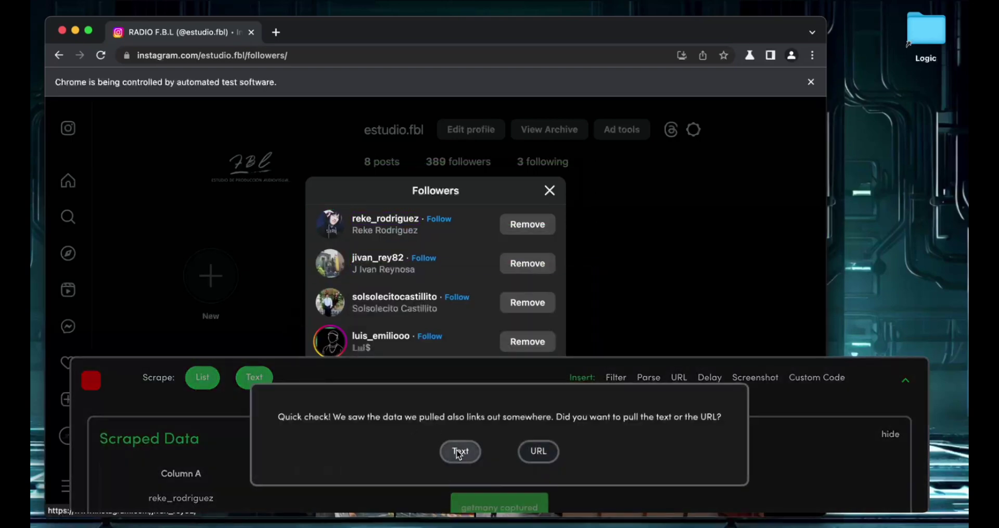
{"action": "left_click", "coordinate": [459, 451]}
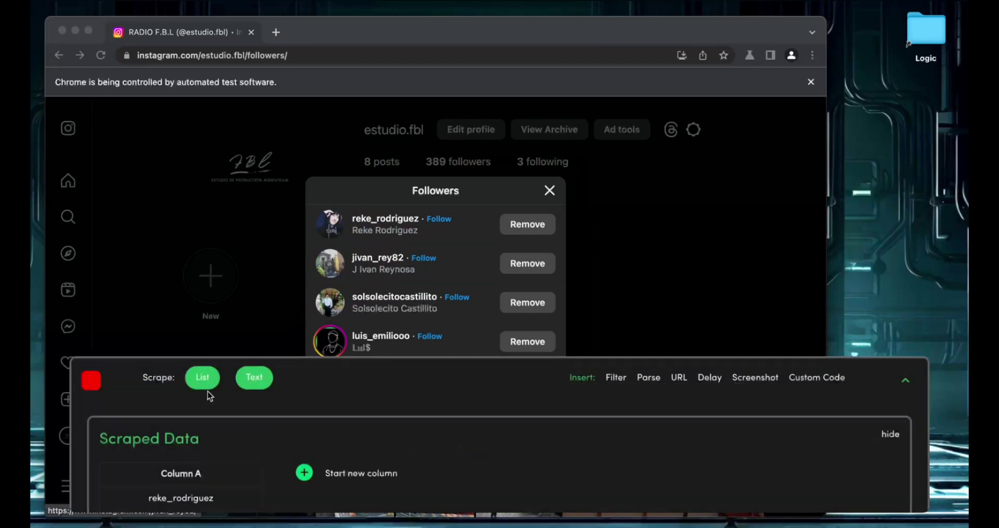
Scrape the followers' usernames again as a second list in Column B, pulling the URL instead of the text
{"action": "left_click", "coordinate": [206, 387]}
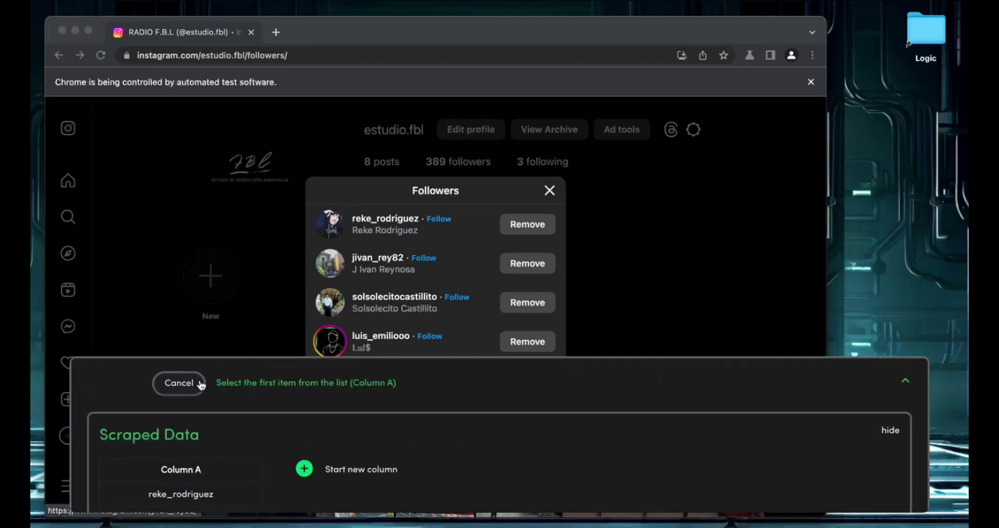
{"action": "left_click", "coordinate": [369, 224]}
{"action": "scroll", "coordinate": [354, 258], "scroll_direction": "down", "scroll_amount": 1}
{"action": "left_click", "coordinate": [371, 222]}
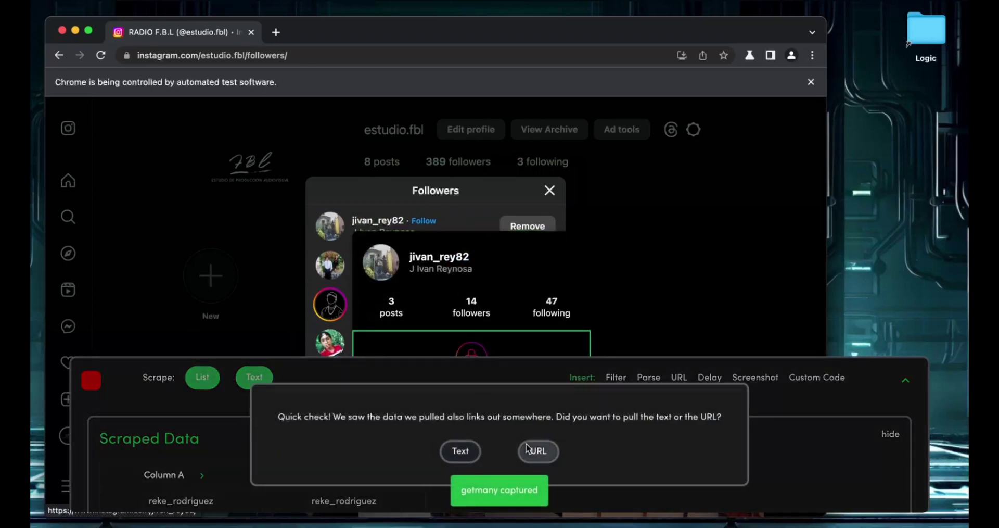
{"action": "left_click", "coordinate": [537, 451]}
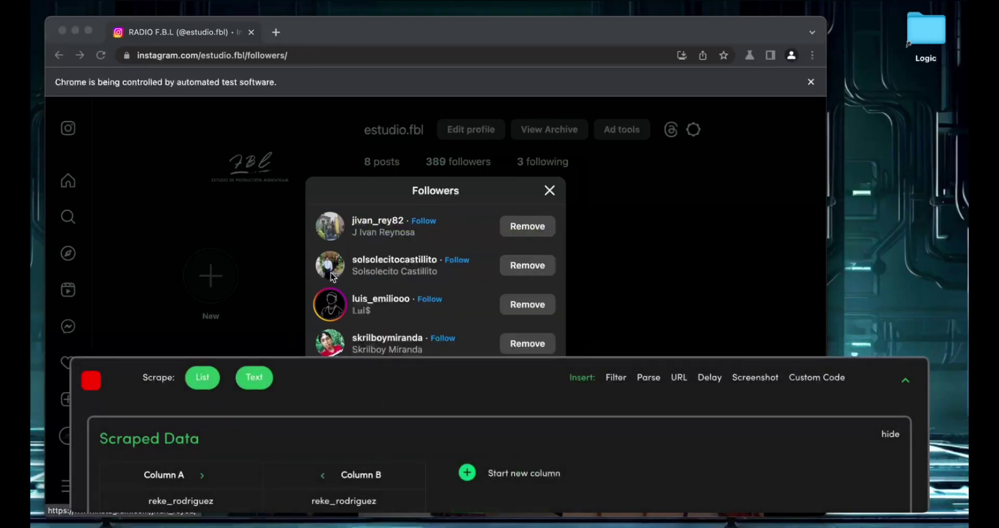
Scrape the followers' display names as a third list into Column C
{"action": "scroll", "coordinate": [380, 261], "scroll_direction": "up", "scroll_amount": 1}
{"action": "left_click", "coordinate": [192, 384]}
{"action": "left_click", "coordinate": [373, 230]}
{"action": "left_click", "coordinate": [371, 270]}
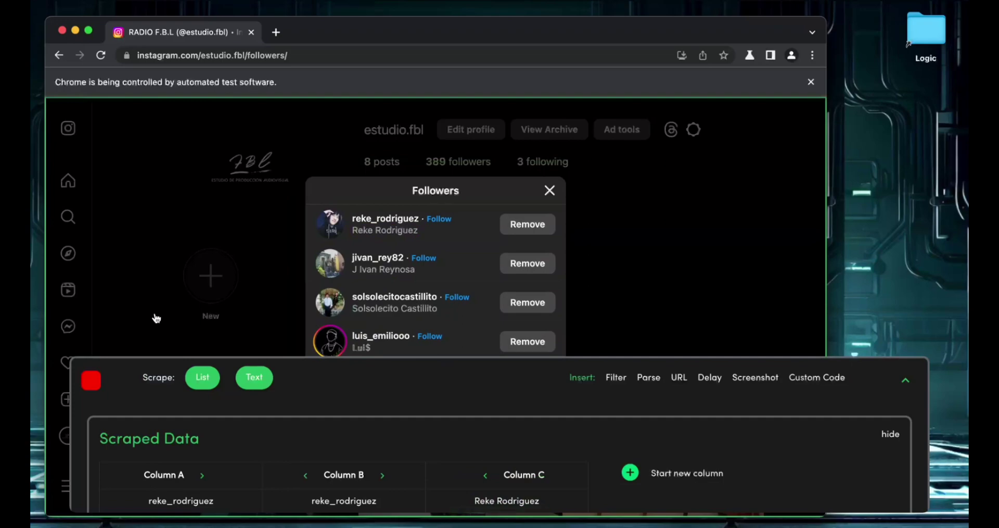
Stop the step recording and choose Google Sheets as the destination for the scraped data
{"action": "left_click", "coordinate": [109, 382]}
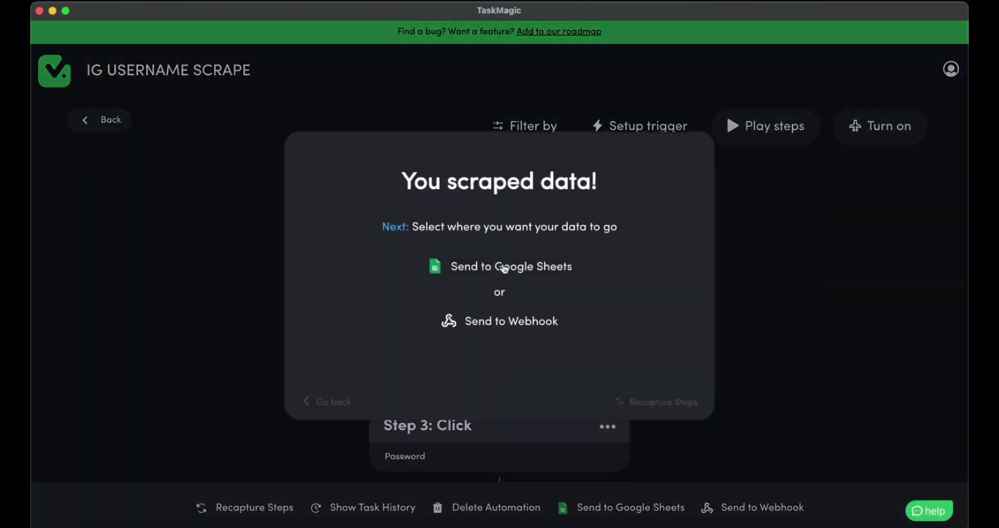
{"action": "left_click", "coordinate": [504, 269]}
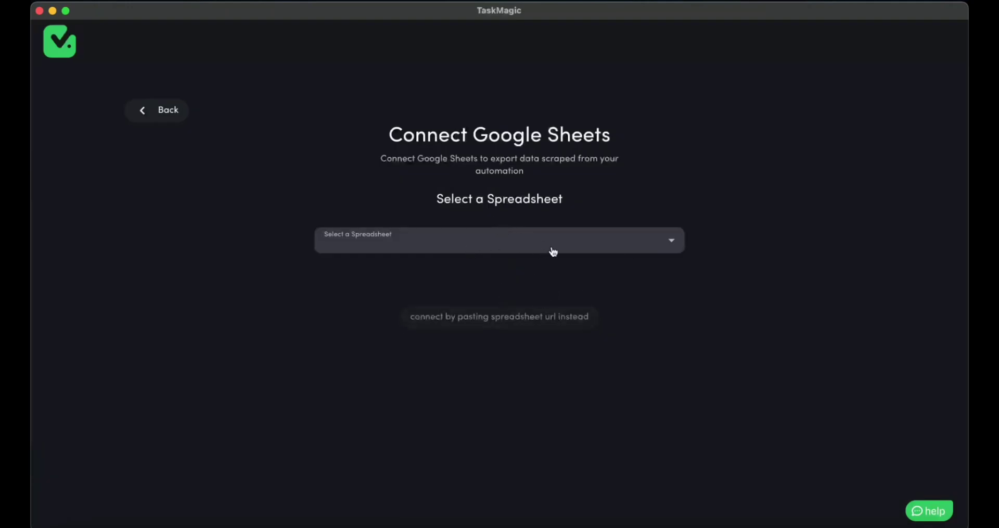
{"action": "left_click", "coordinate": [531, 317]}
{"action": "left_click_drag", "start_coordinate": [563, 237], "coordinate": [447, 237]}
{"action": "left_click", "coordinate": [576, 233]}
{"action": "left_click", "coordinate": [454, 280]}
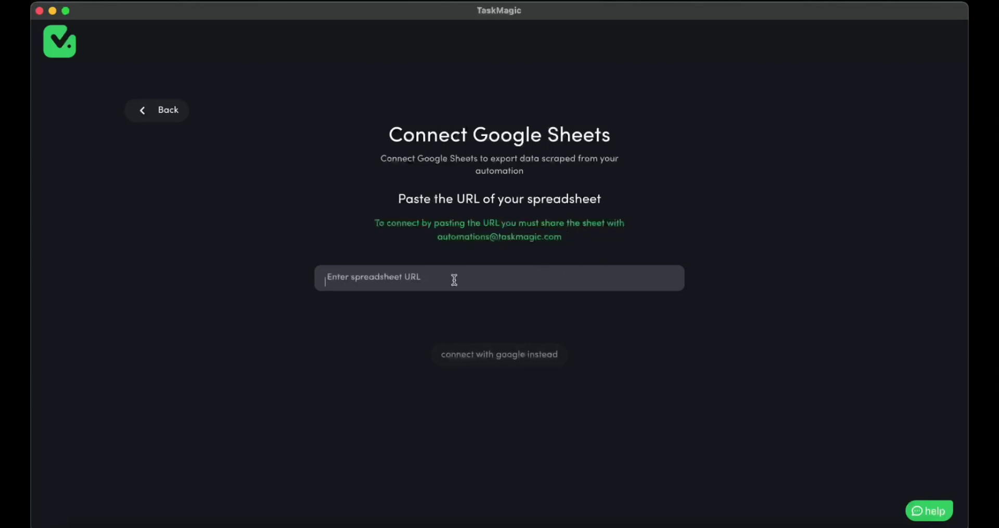
{"action": "left_click", "coordinate": [469, 356]}
Connect Sheet1 of the spreadsheet "how to source and then DM your competitors on Instagram" and accept its Usernames, Links and Name headers
{"action": "left_click", "coordinate": [503, 249]}
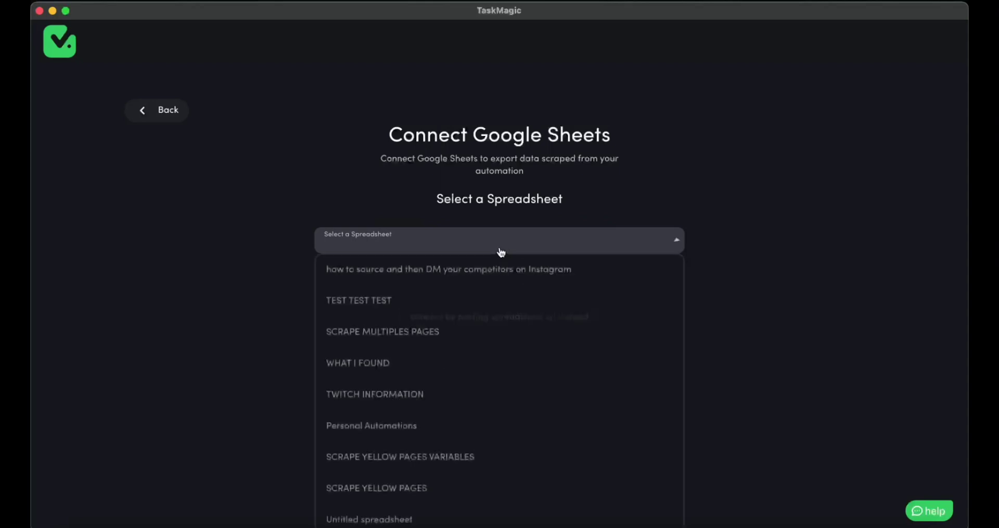
{"action": "left_click", "coordinate": [377, 271]}
{"action": "left_click", "coordinate": [386, 273]}
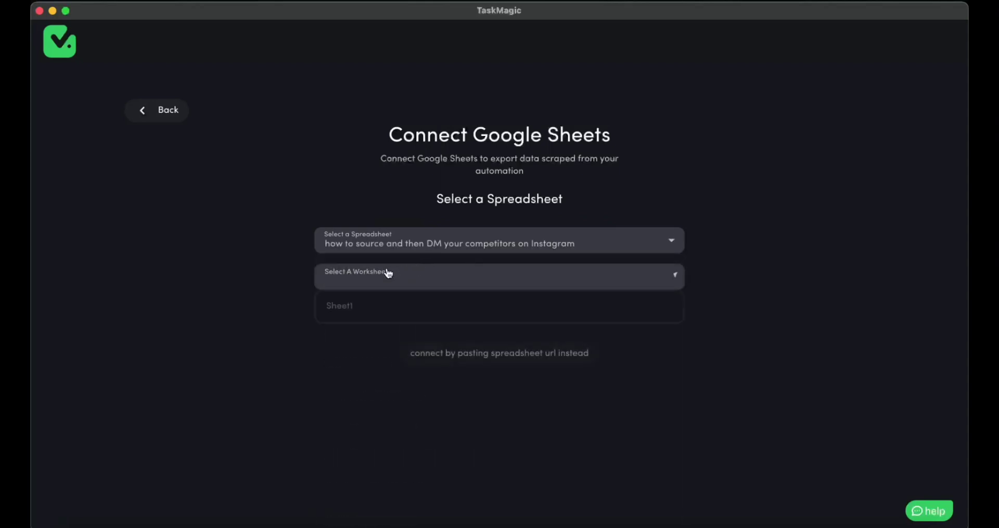
{"action": "left_click", "coordinate": [366, 315]}
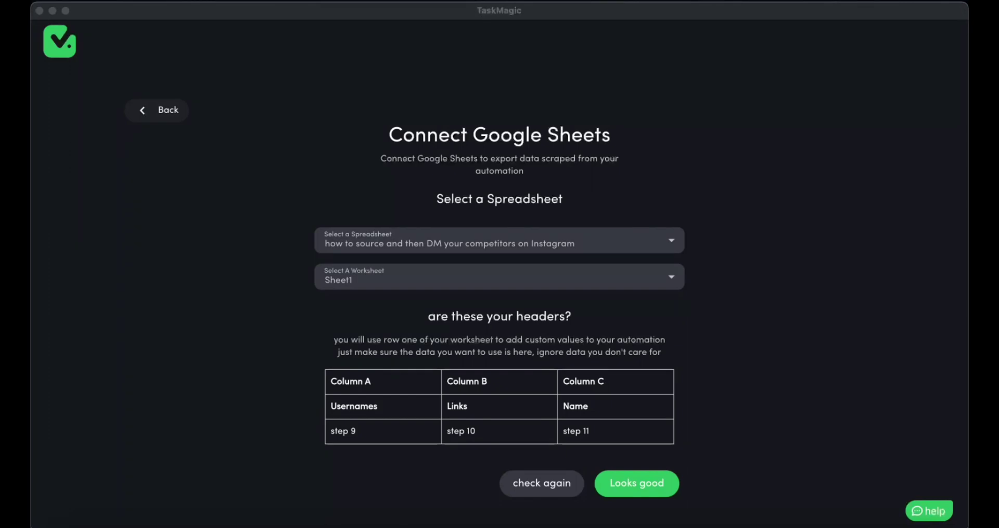
{"action": "key", "text": "super+Tab"}
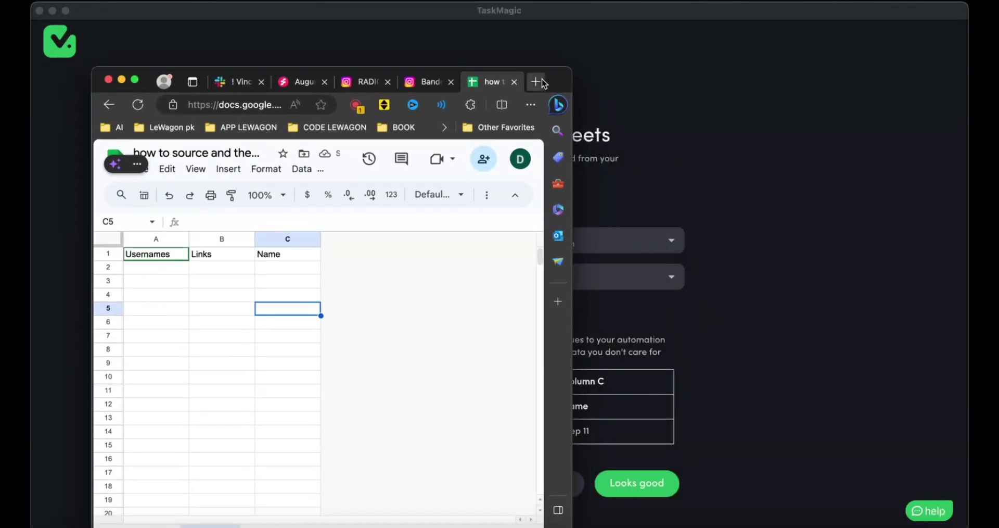
{"action": "key", "text": "super+Tab"}
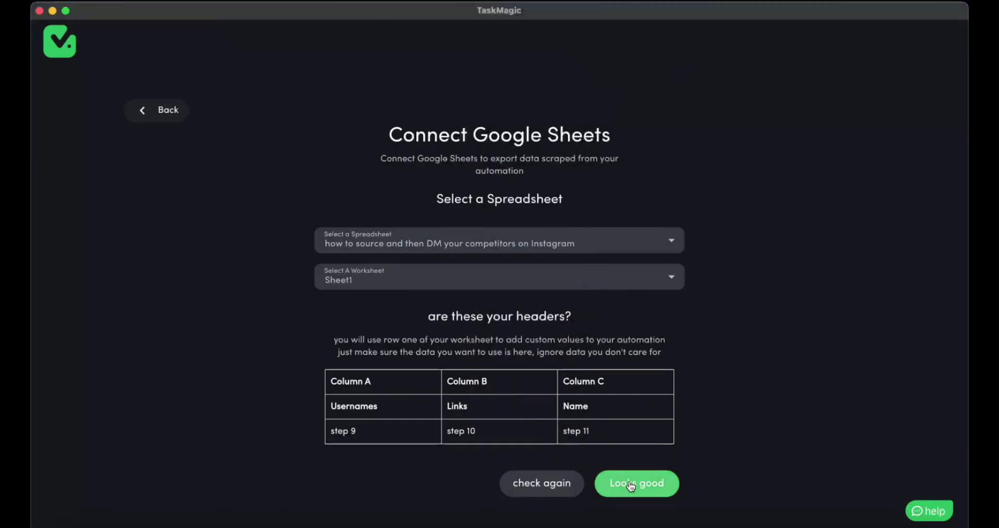
{"action": "left_click", "coordinate": [627, 482]}
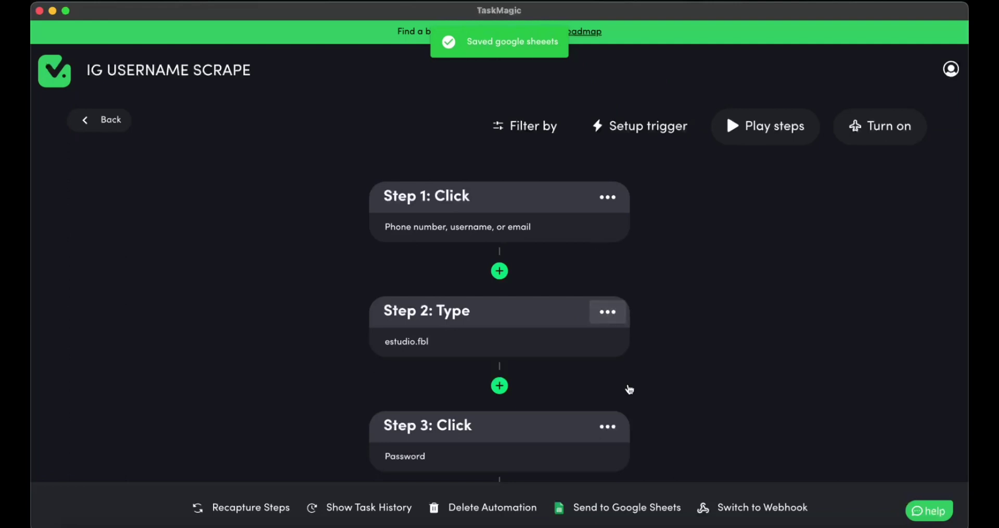
Enable Allow Error on steps 5, 6 and 7 of the automation: Log in, Save Info and Turn On
{"action": "scroll", "coordinate": [630, 390], "scroll_direction": "down", "scroll_amount": 10}
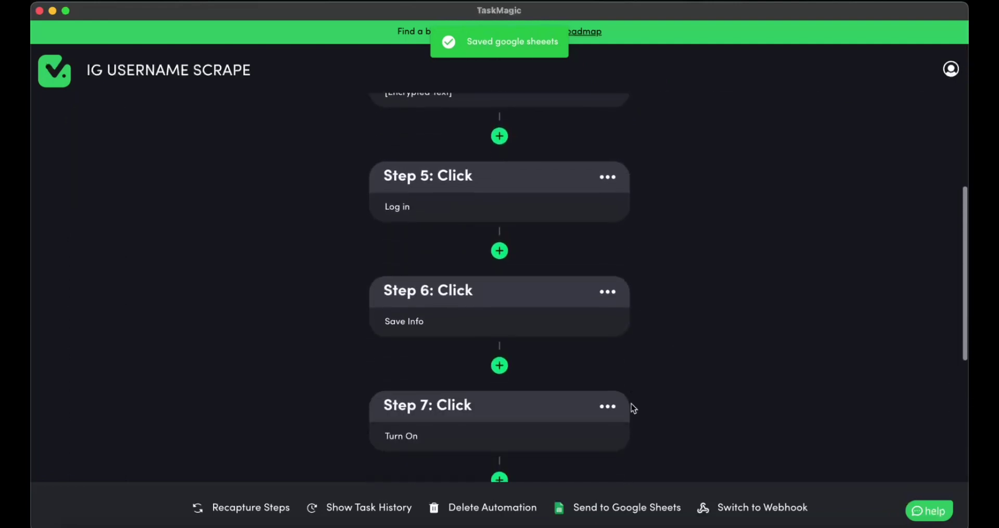
{"action": "left_click", "coordinate": [608, 171]}
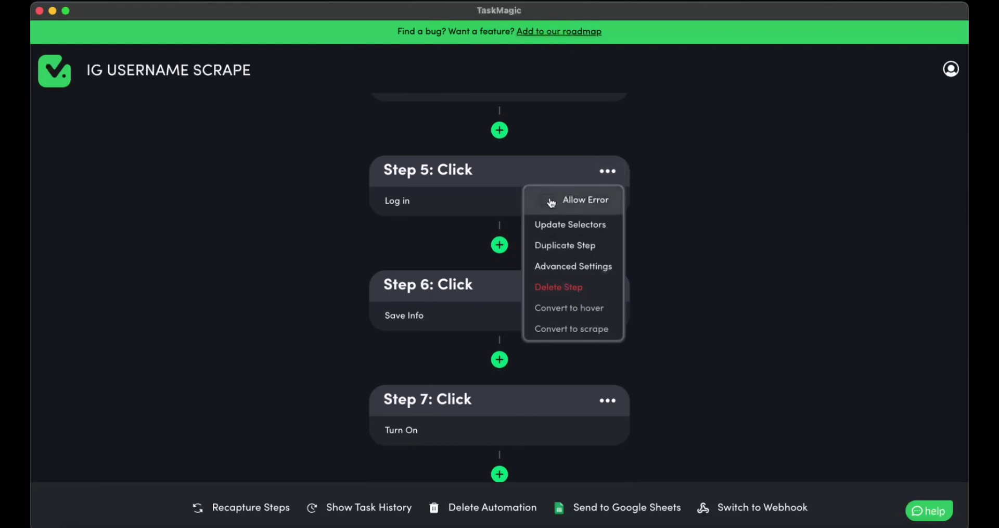
{"action": "left_click", "coordinate": [660, 261]}
{"action": "left_click", "coordinate": [608, 286]}
{"action": "left_click", "coordinate": [548, 318]}
{"action": "scroll", "coordinate": [649, 361], "scroll_direction": "down", "scroll_amount": 1}
{"action": "left_click", "coordinate": [656, 347]}
{"action": "left_click", "coordinate": [607, 381]}
{"action": "left_click", "coordinate": [549, 225]}
{"action": "left_click", "coordinate": [704, 341]}
{"action": "scroll", "coordinate": [705, 342], "scroll_direction": "down", "scroll_amount": 5}
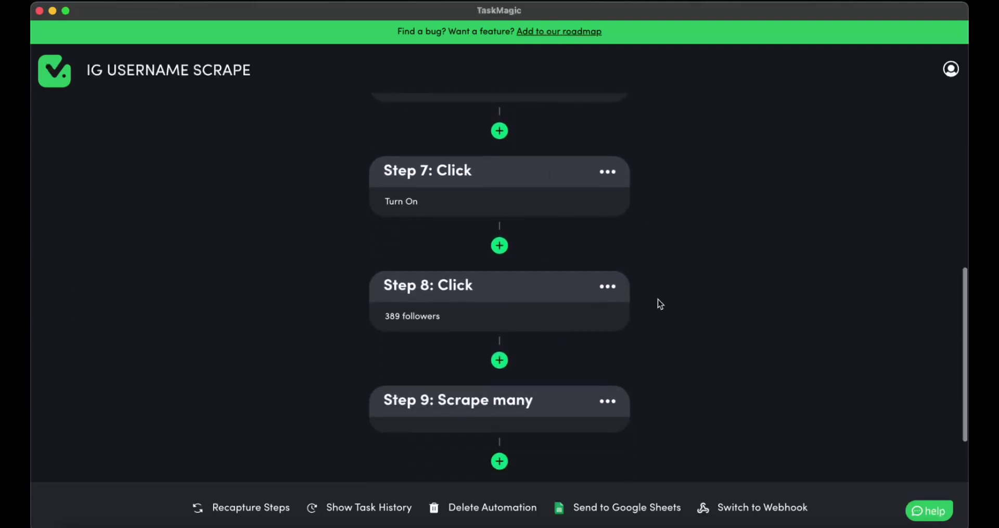
Enable Allow Error on the password click (step 3) and on the username and password typing steps (2 and 4)
{"action": "scroll", "coordinate": [658, 303], "scroll_direction": "up", "scroll_amount": 10}
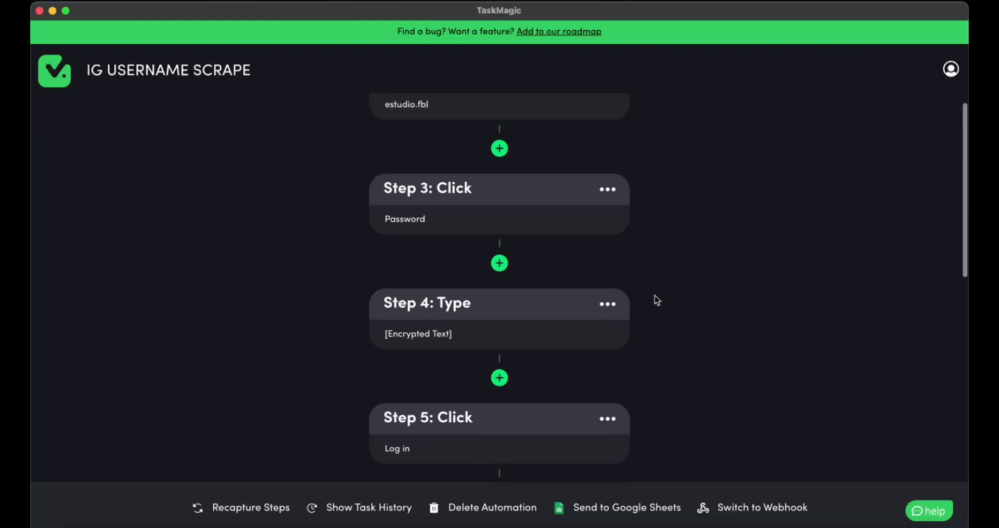
{"action": "scroll", "coordinate": [655, 300], "scroll_direction": "up", "scroll_amount": 1}
{"action": "left_click", "coordinate": [607, 214]}
{"action": "left_click", "coordinate": [546, 246]}
{"action": "left_click", "coordinate": [687, 281]}
{"action": "left_click", "coordinate": [608, 329]}
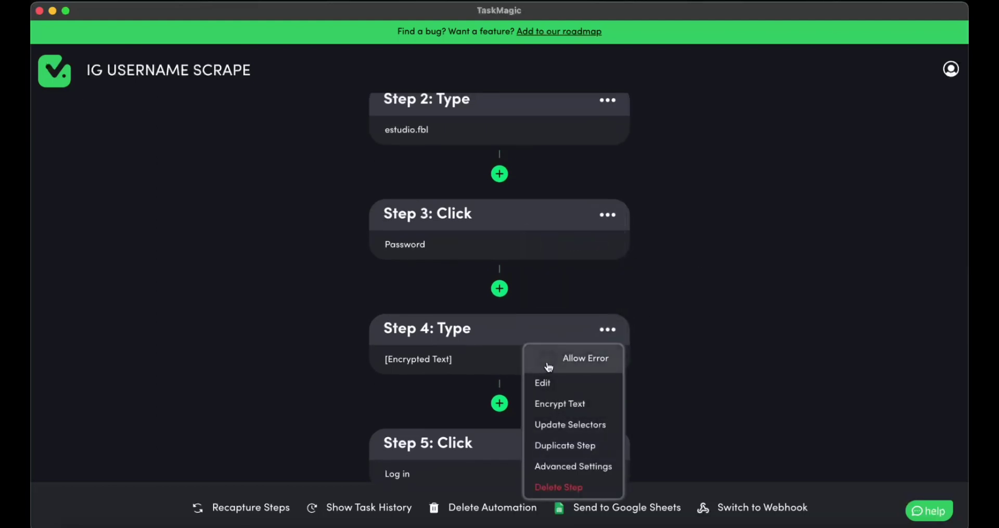
{"action": "left_click", "coordinate": [548, 363]}
{"action": "scroll", "coordinate": [688, 307], "scroll_direction": "up", "scroll_amount": 6}
{"action": "left_click", "coordinate": [607, 245]}
{"action": "left_click", "coordinate": [549, 274]}
{"action": "scroll", "coordinate": [676, 192], "scroll_direction": "up", "scroll_amount": 2}
{"action": "scroll", "coordinate": [676, 192], "scroll_direction": "down", "scroll_amount": 10}
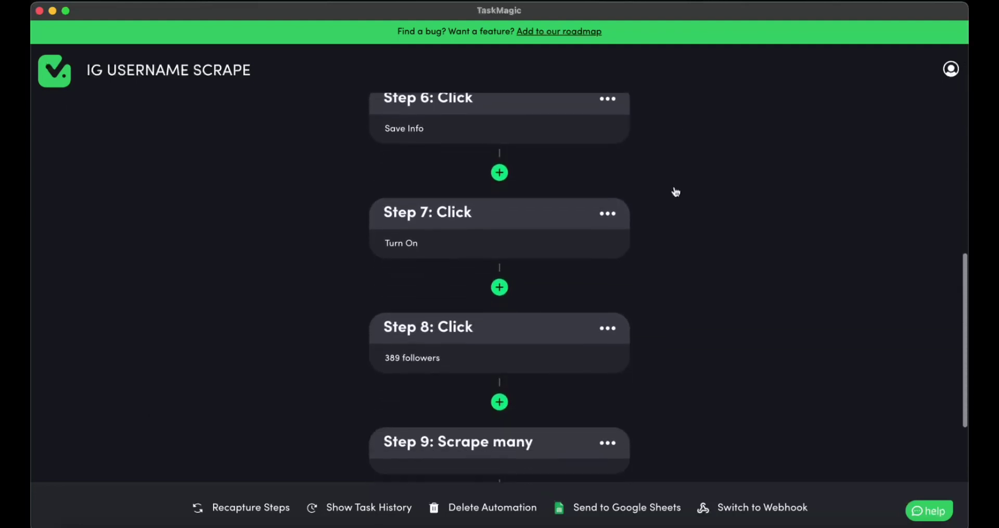
{"action": "scroll", "coordinate": [676, 192], "scroll_direction": "down", "scroll_amount": 3}
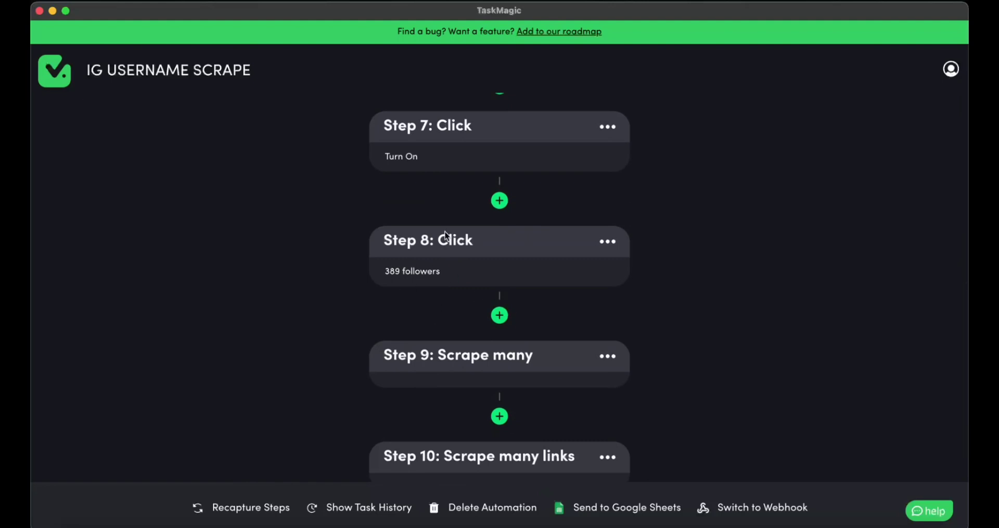
{"action": "left_click", "coordinate": [500, 202]}
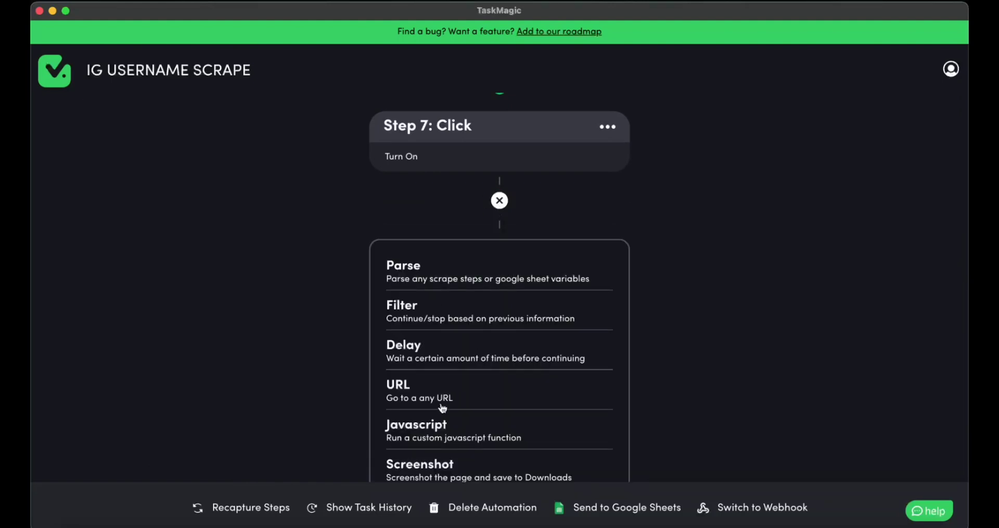
{"action": "left_click", "coordinate": [427, 393]}
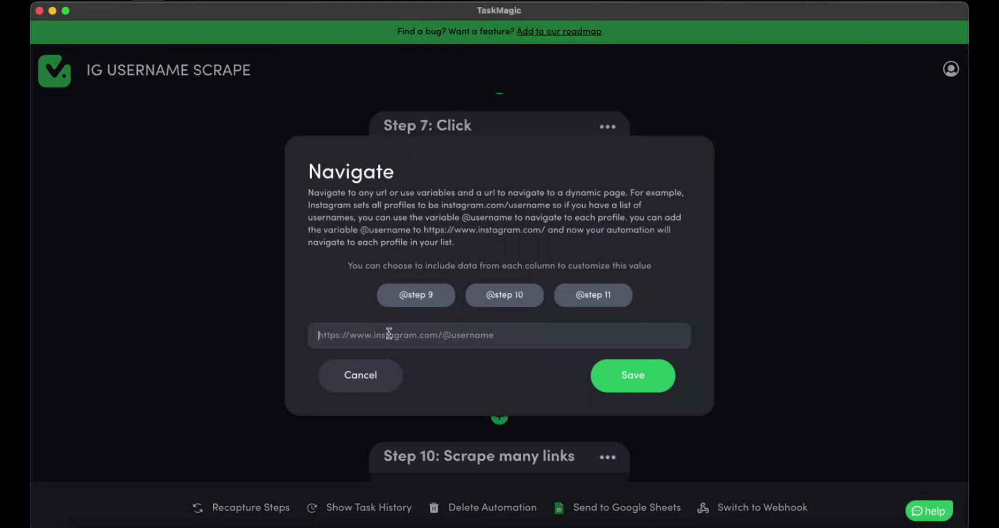
{"action": "type", "text": "https://www.instagram.com/estudio.fbl"}
{"action": "left_click", "coordinate": [616, 371]}
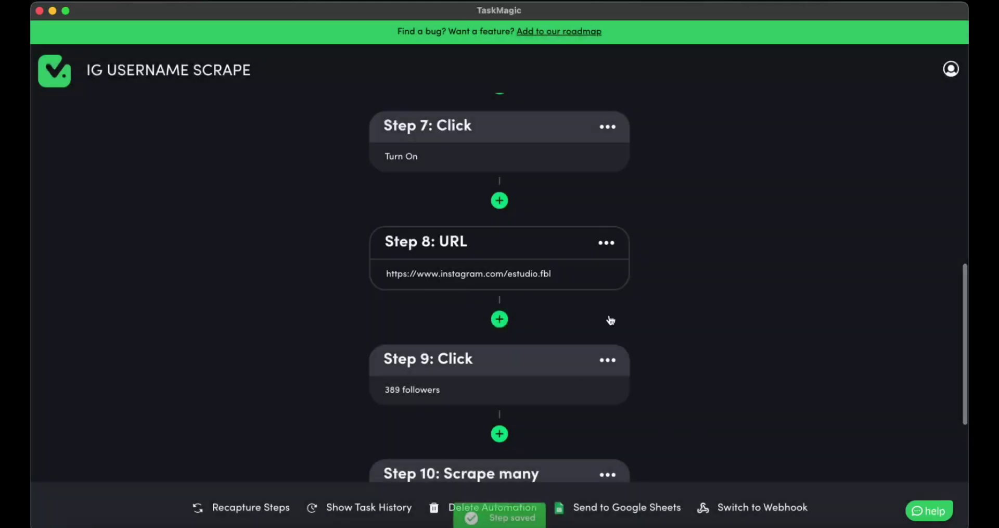
Review the remaining steps of the IG USERNAME SCRAPE automation and play it from this computer
{"action": "scroll", "coordinate": [621, 314], "scroll_direction": "down", "scroll_amount": 1}
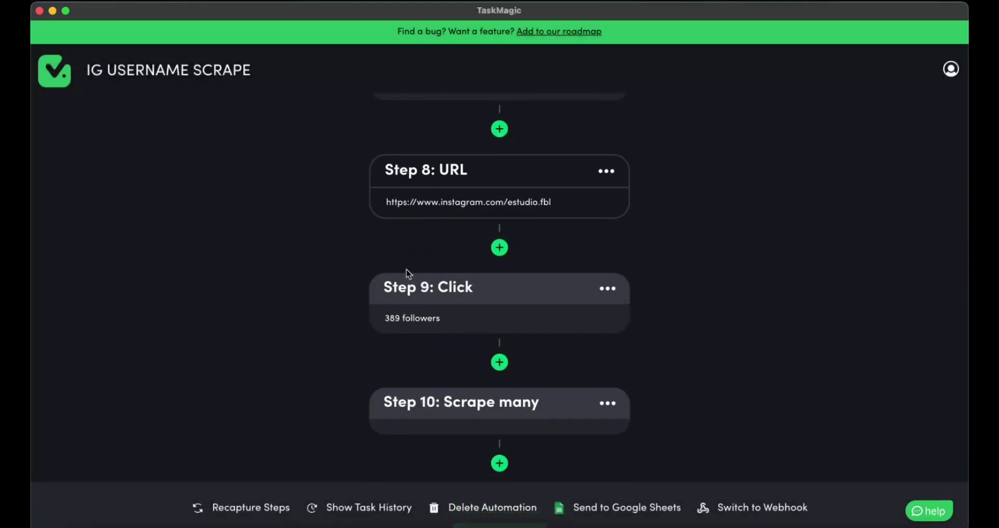
{"action": "scroll", "coordinate": [541, 359], "scroll_direction": "down", "scroll_amount": 10}
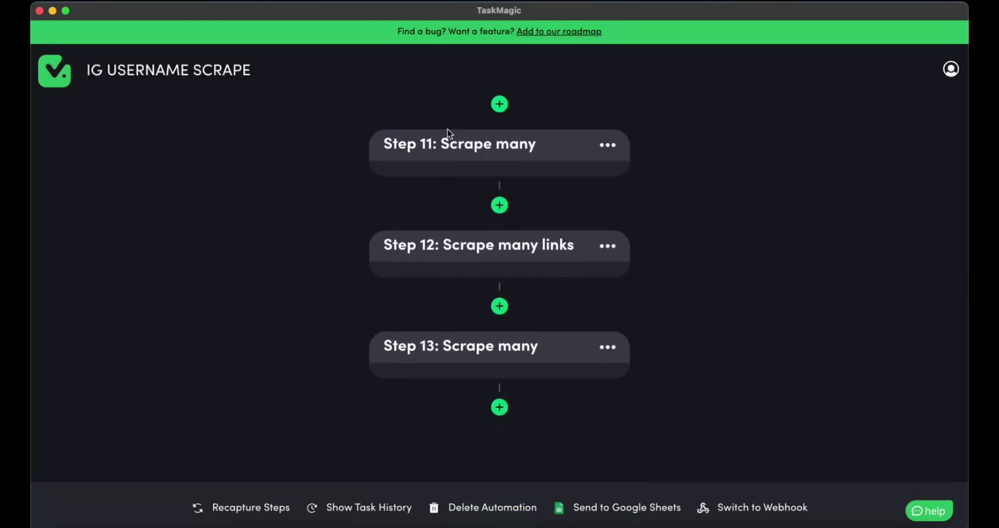
{"action": "scroll", "coordinate": [492, 293], "scroll_direction": "up", "scroll_amount": 20}
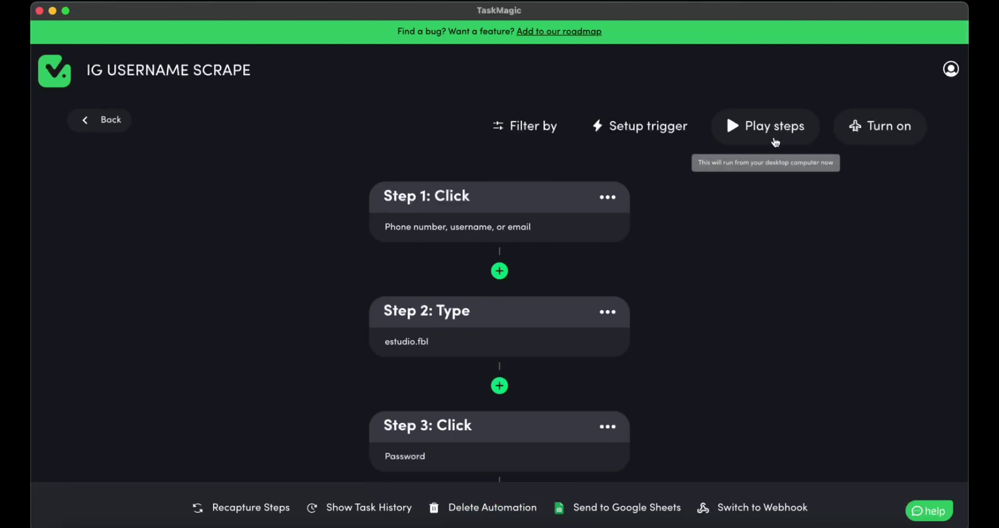
{"action": "left_click", "coordinate": [772, 142]}
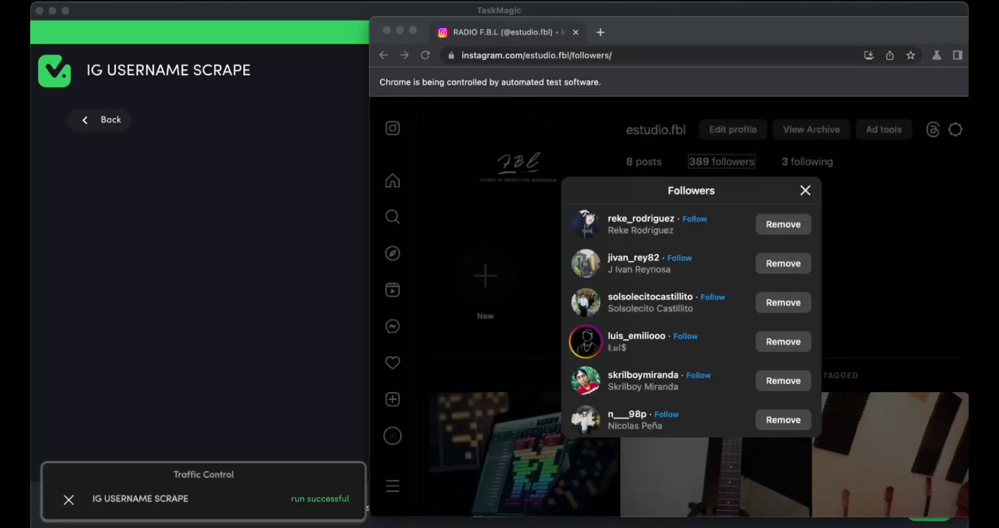
Switch to the Google Sheets spreadsheet and examine the scraped Usernames, Links and Name columns, hiding the browser when done
{"action": "key", "text": "super+Tab"}
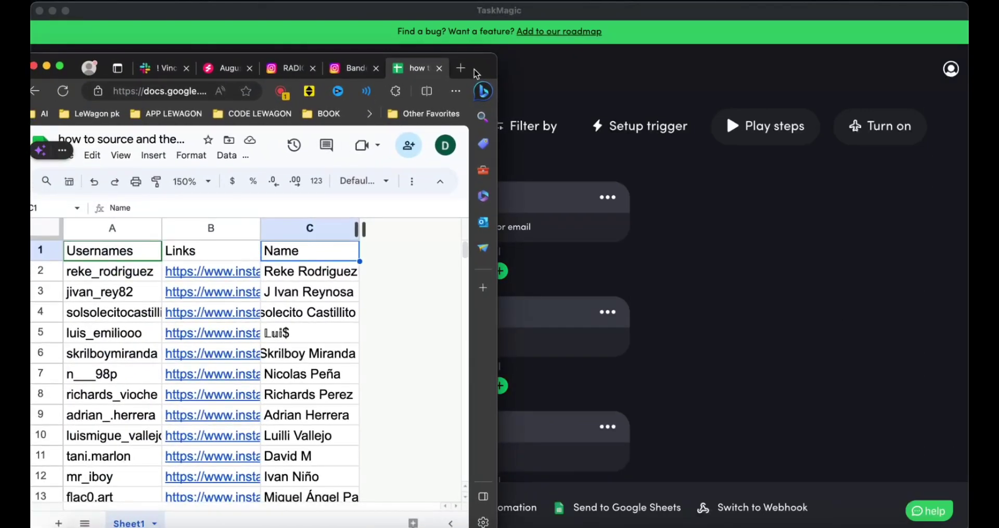
{"action": "left_click_drag", "start_coordinate": [473, 70], "coordinate": [908, 62]}
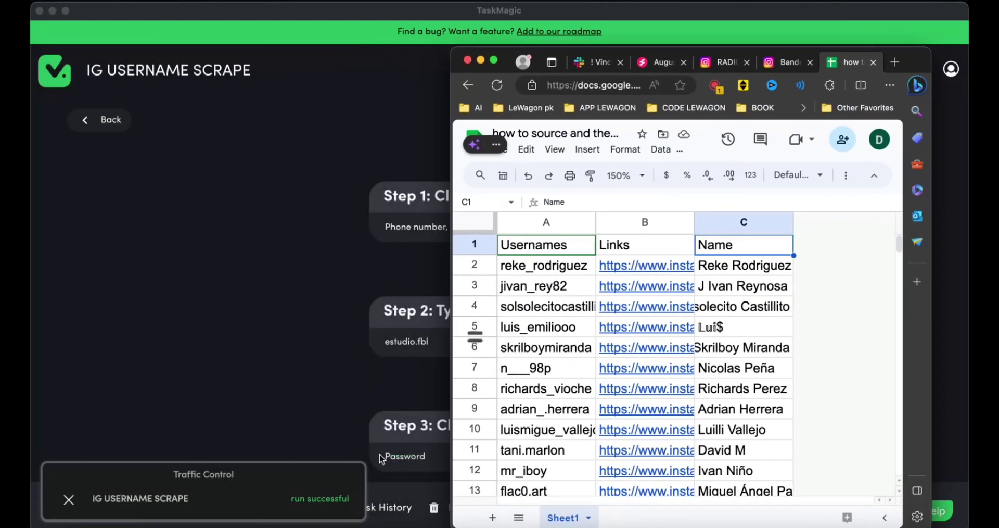
{"action": "scroll", "coordinate": [635, 322], "scroll_direction": "down", "scroll_amount": 3}
{"action": "scroll", "coordinate": [635, 322], "scroll_direction": "up", "scroll_amount": 3}
{"action": "key", "text": "super+h"}
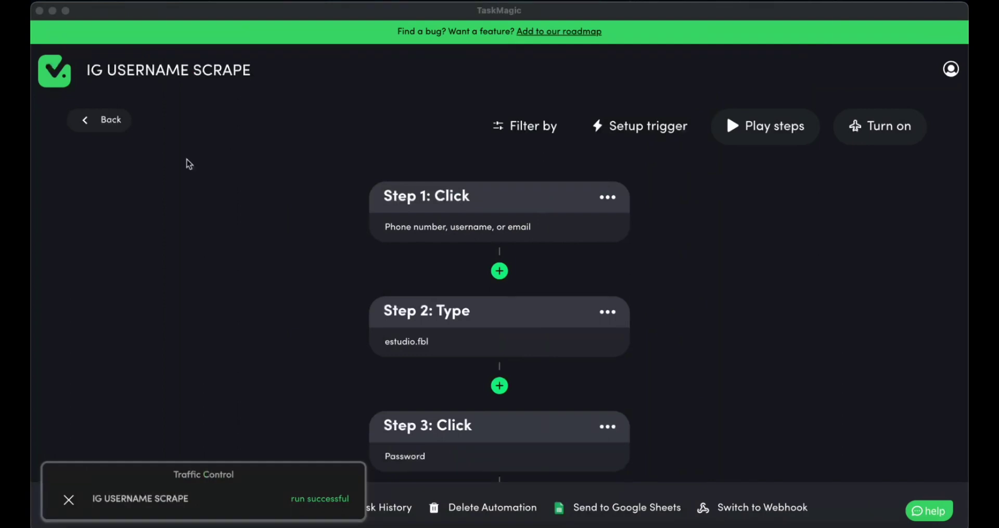
Dismiss the Traffic Control run notice and open the MESSAGE IG USER automation from the automations list
{"action": "left_click", "coordinate": [68, 503]}
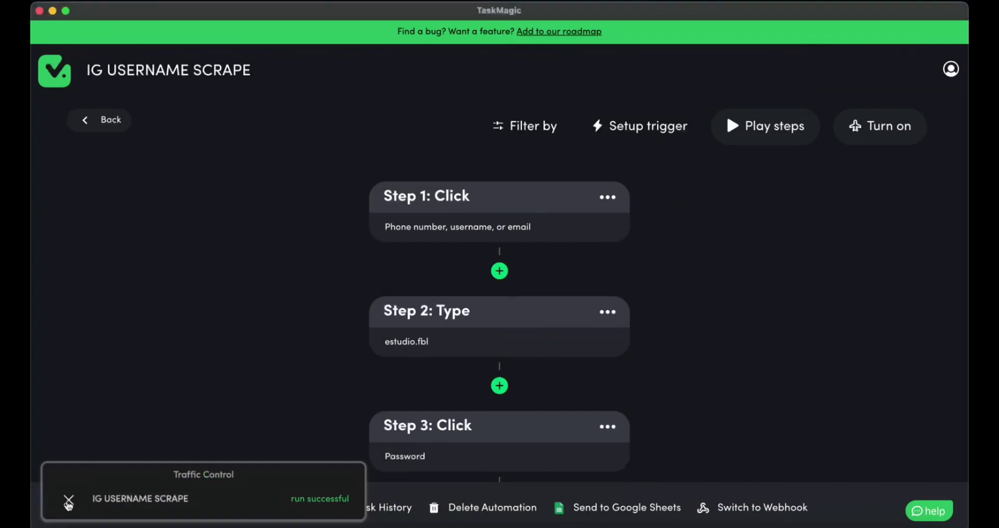
{"action": "left_click", "coordinate": [68, 502]}
{"action": "scroll", "coordinate": [146, 456], "scroll_direction": "down", "scroll_amount": 1}
{"action": "scroll", "coordinate": [145, 457], "scroll_direction": "up", "scroll_amount": 1}
{"action": "scroll", "coordinate": [145, 456], "scroll_direction": "down", "scroll_amount": 3}
{"action": "scroll", "coordinate": [147, 458], "scroll_direction": "up", "scroll_amount": 2}
{"action": "left_click", "coordinate": [103, 122]}
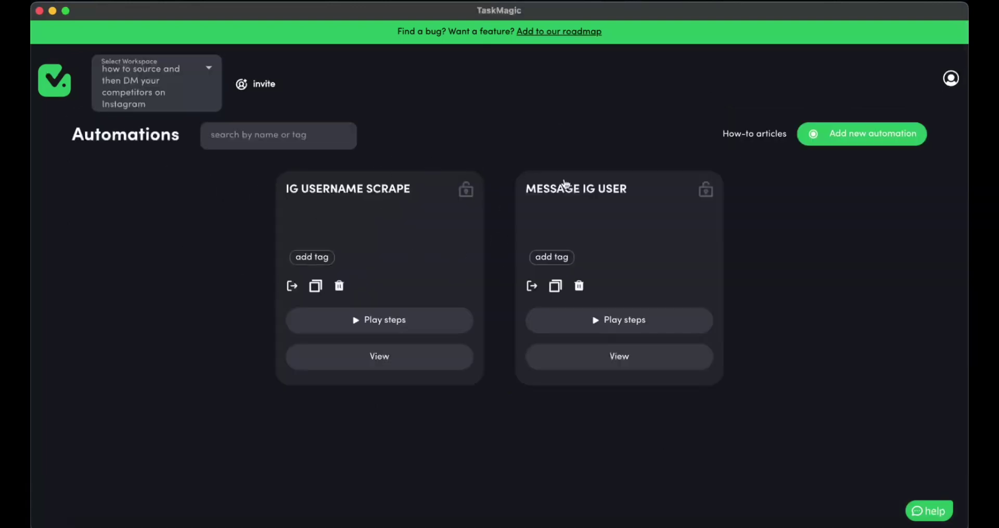
{"action": "left_click", "coordinate": [586, 203]}
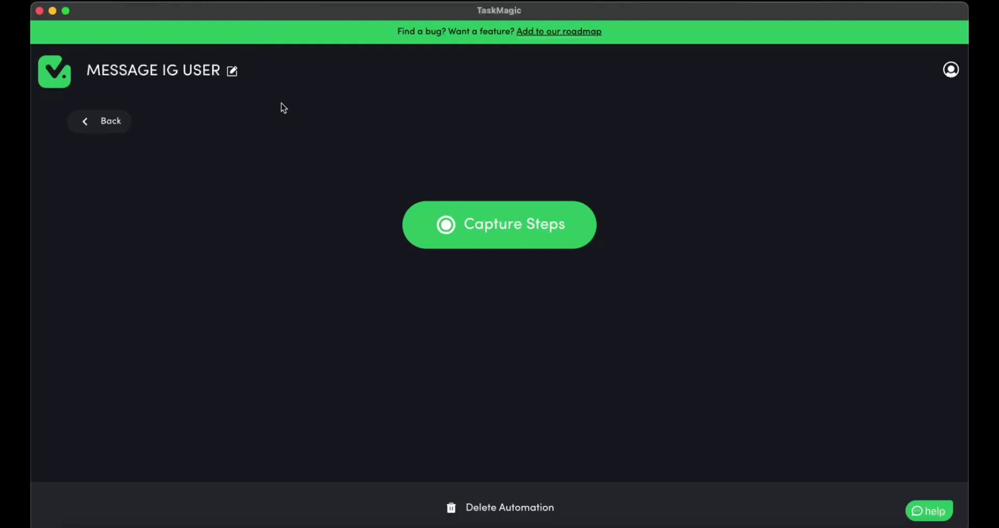
Switch to the Google Sheets spreadsheet and select the follower usernames in column A from A2 down
{"action": "key", "text": "super+Tab"}
{"action": "left_click_drag", "start_coordinate": [536, 128], "coordinate": [885, 69]}
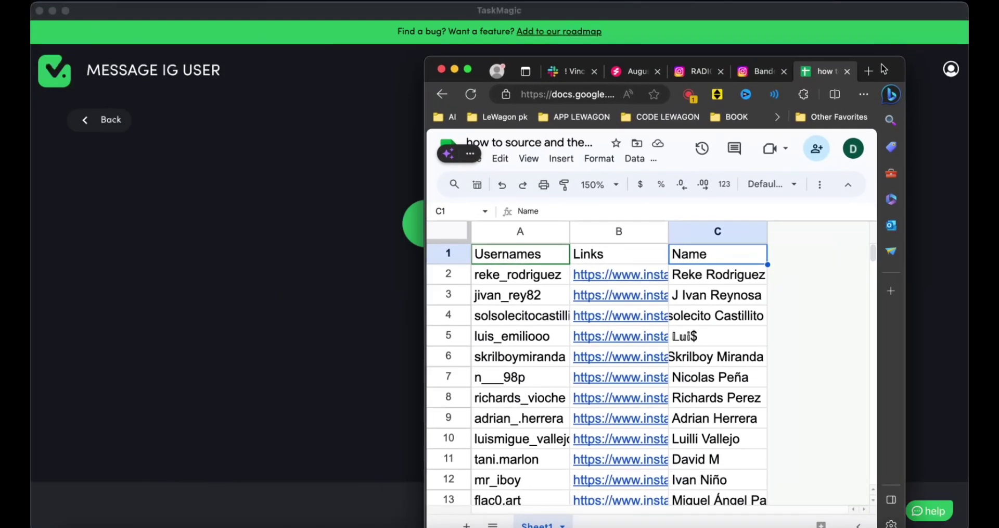
{"action": "left_click", "coordinate": [504, 282]}
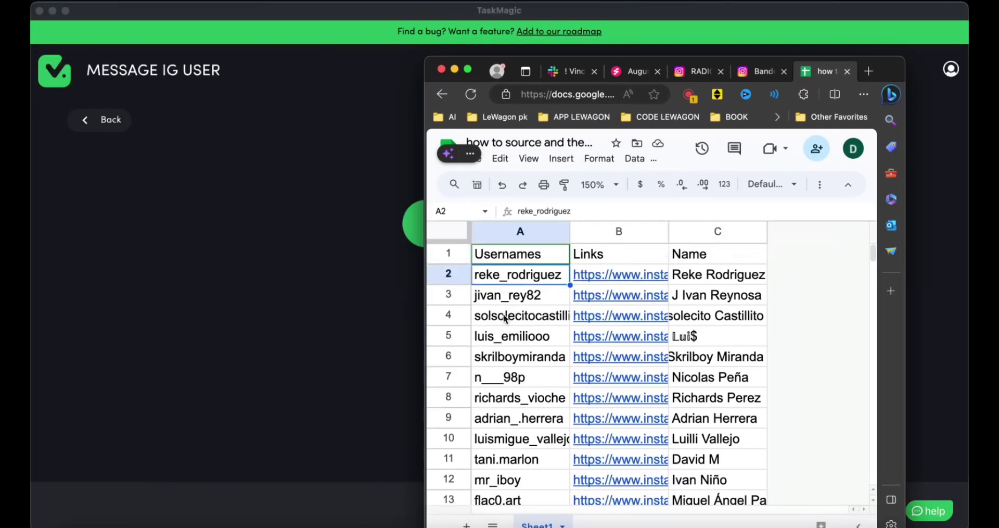
{"action": "left_click", "coordinate": [513, 498], "text": "shift"}
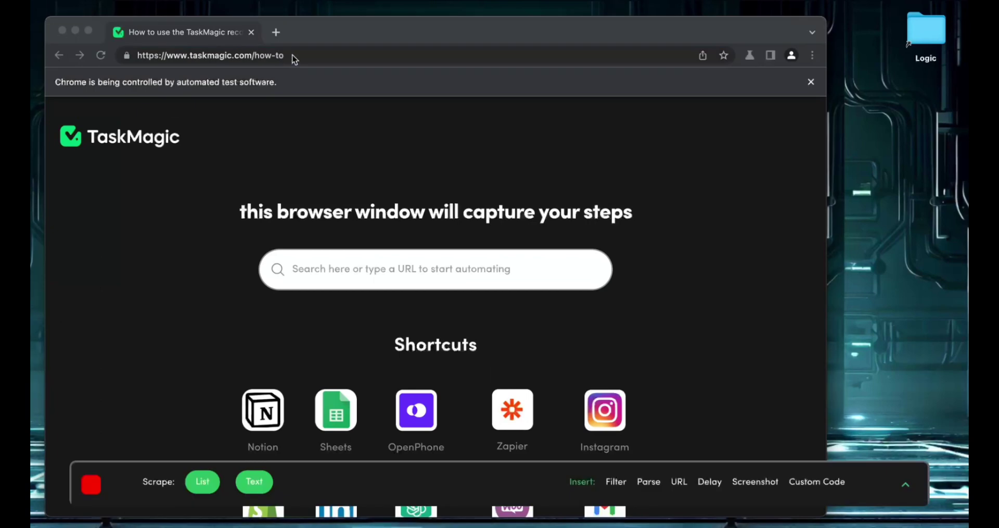
Go to instagram.com in the browser window that captures the automation's steps
{"action": "left_click", "coordinate": [293, 56]}
{"action": "left_click", "coordinate": [293, 56]}
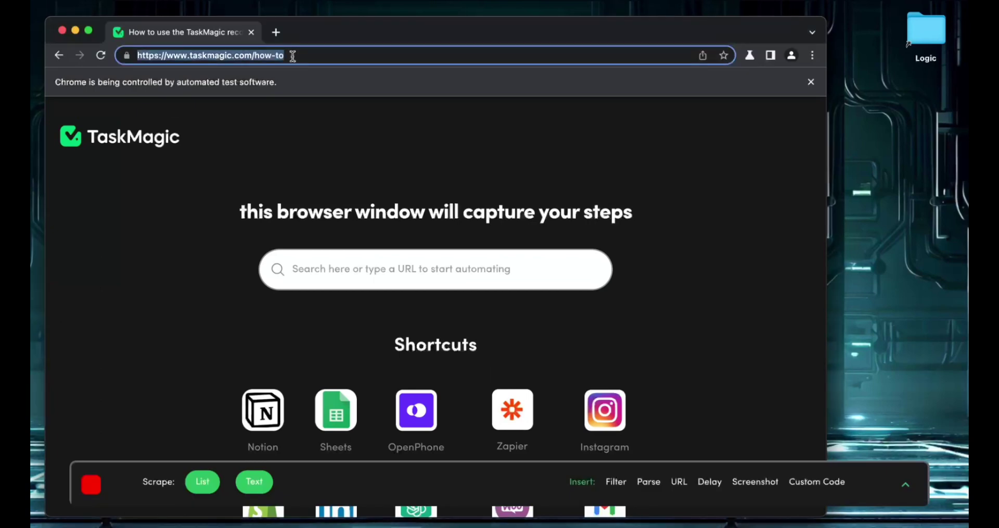
{"action": "type", "text": "instagram.c"}
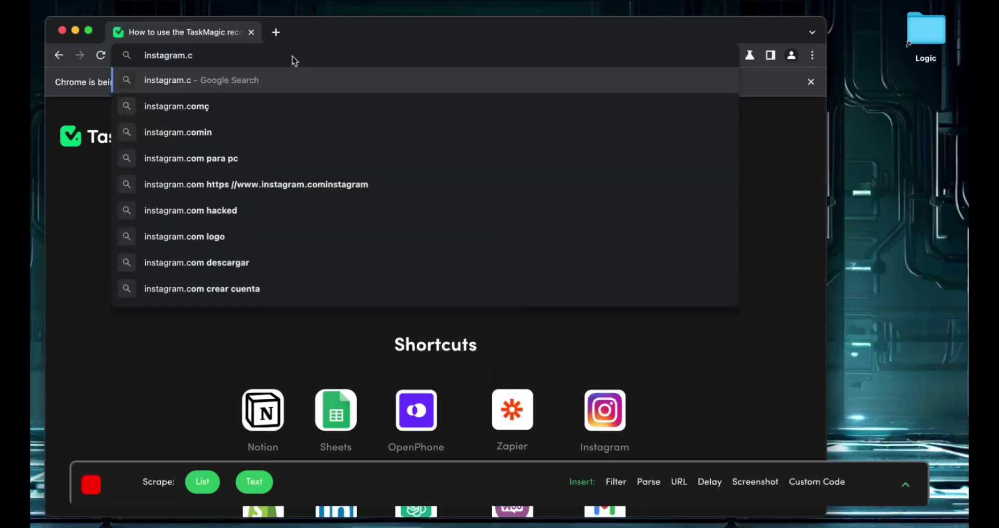
{"action": "type", "text": "om"}
{"action": "key", "text": "Return"}
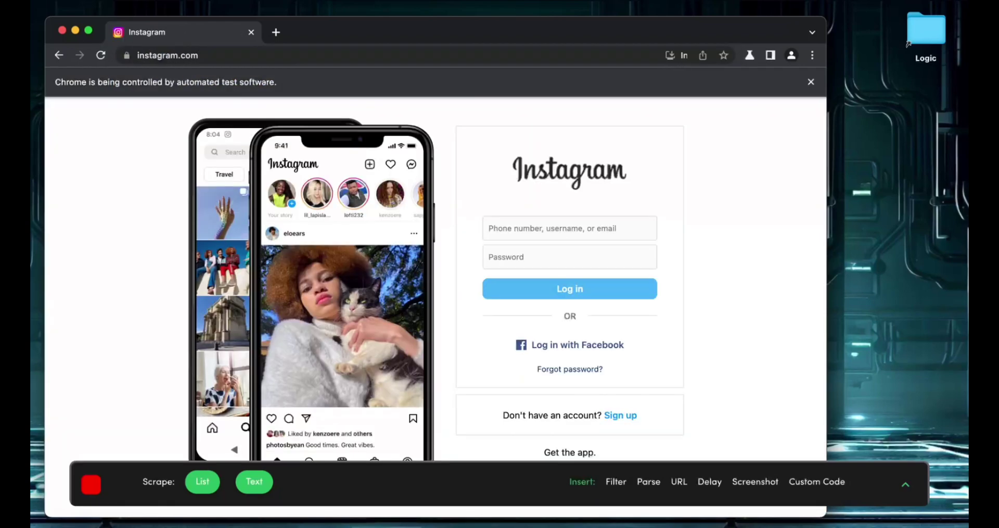
Log in to Instagram as estudio.fbl, entering the username and the account password
{"action": "left_click", "coordinate": [526, 229]}
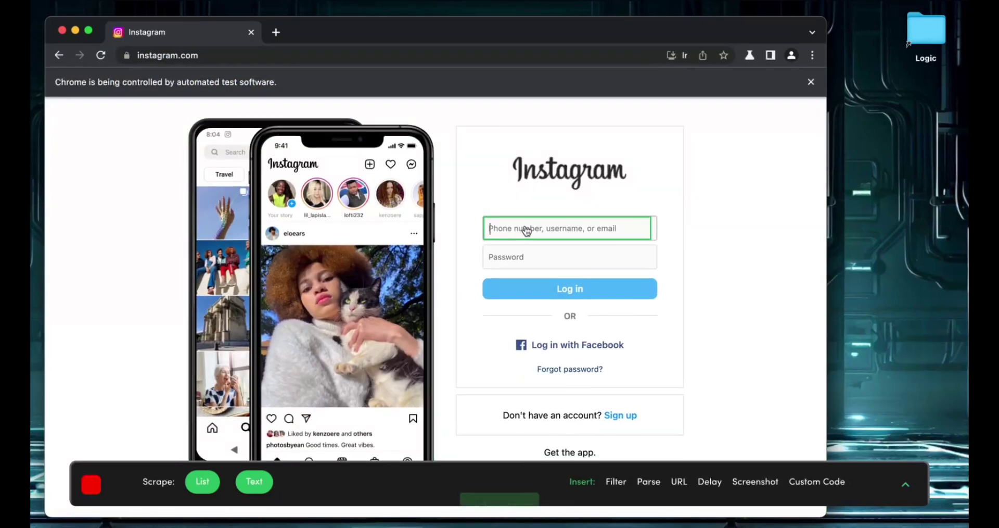
{"action": "type", "text": "estudio.fb"}
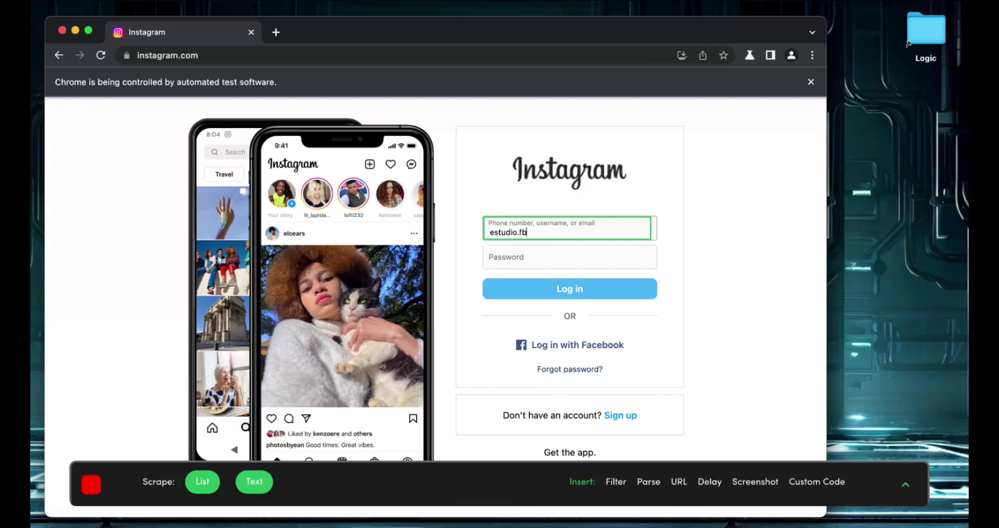
{"action": "type", "text": "l"}
{"action": "left_click", "coordinate": [529, 258]}
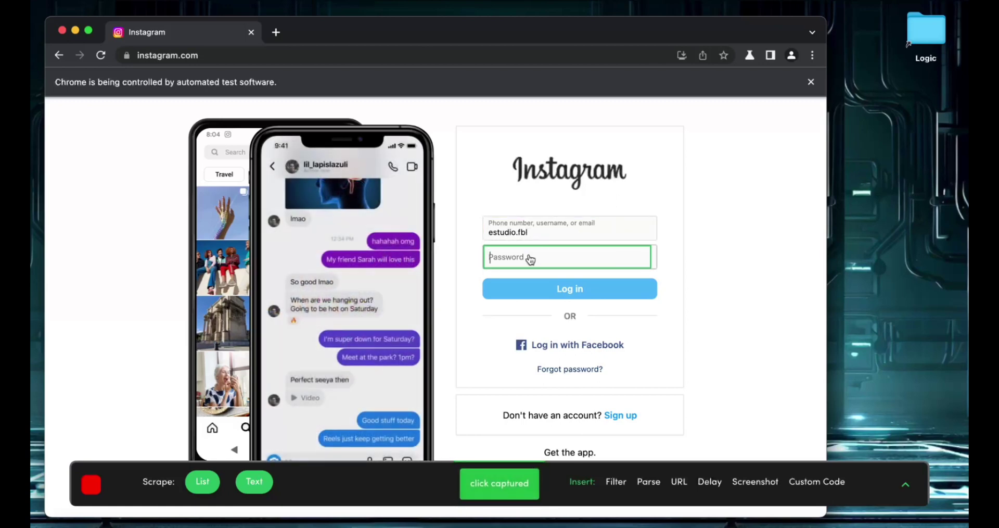
{"action": "type", "text": "•••••••"}
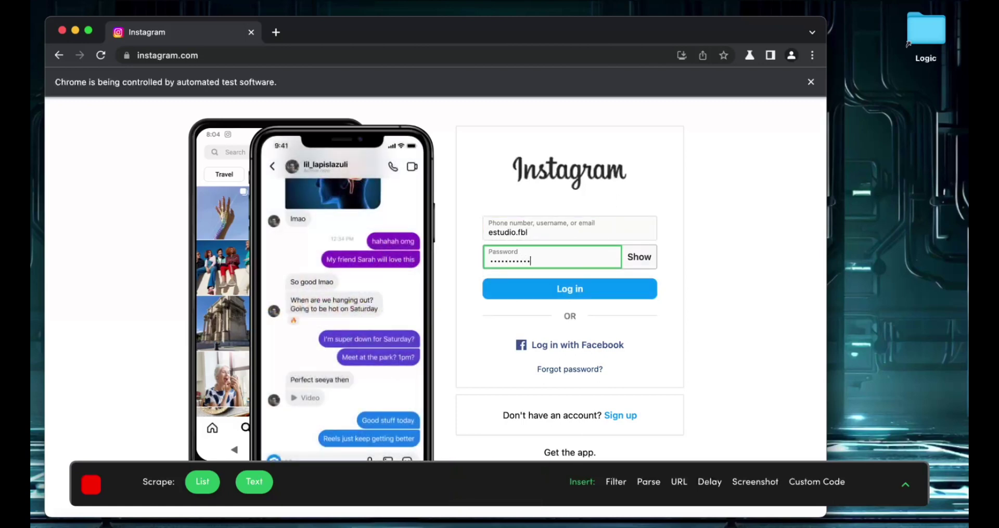
{"action": "left_click", "coordinate": [639, 296]}
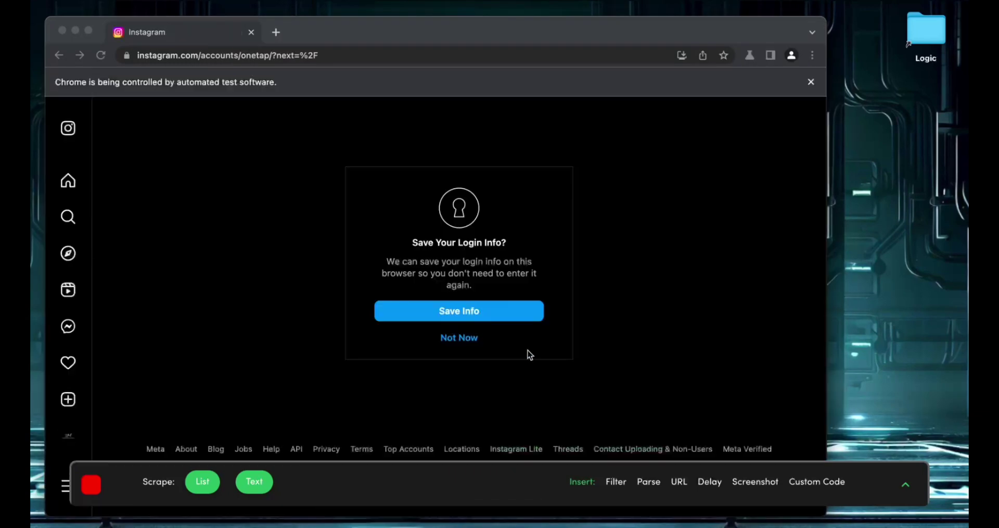
Save the Instagram login info, turn on notifications and allow them in the browser
{"action": "left_click", "coordinate": [522, 311]}
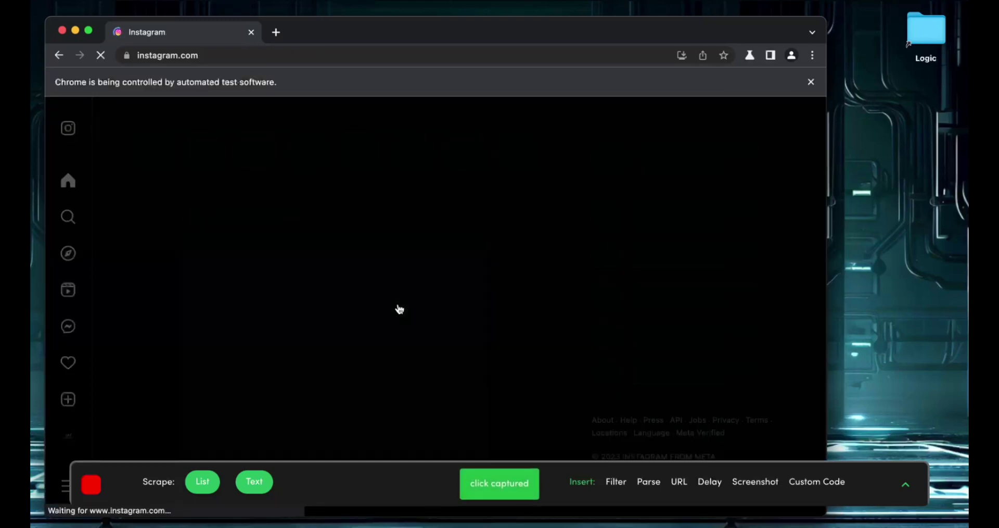
{"action": "left_click", "coordinate": [330, 363]}
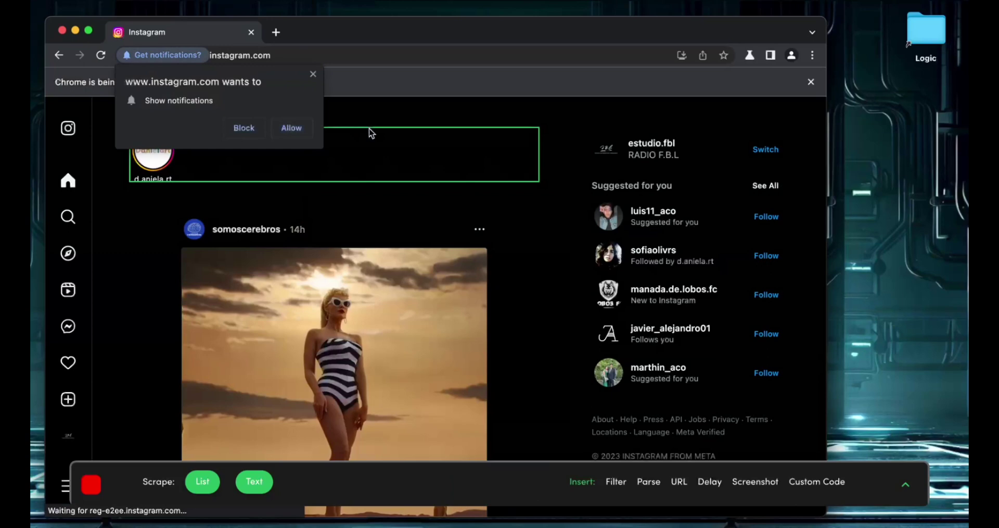
{"action": "left_click", "coordinate": [287, 128]}
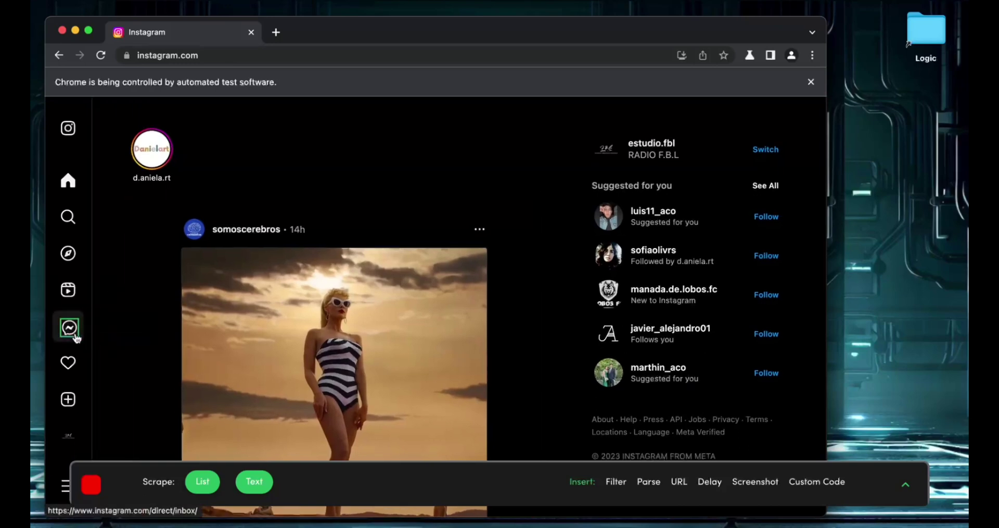
Start a new direct message from the Instagram inbox, search for the recipient's username and select the first matching account
{"action": "left_click", "coordinate": [80, 340]}
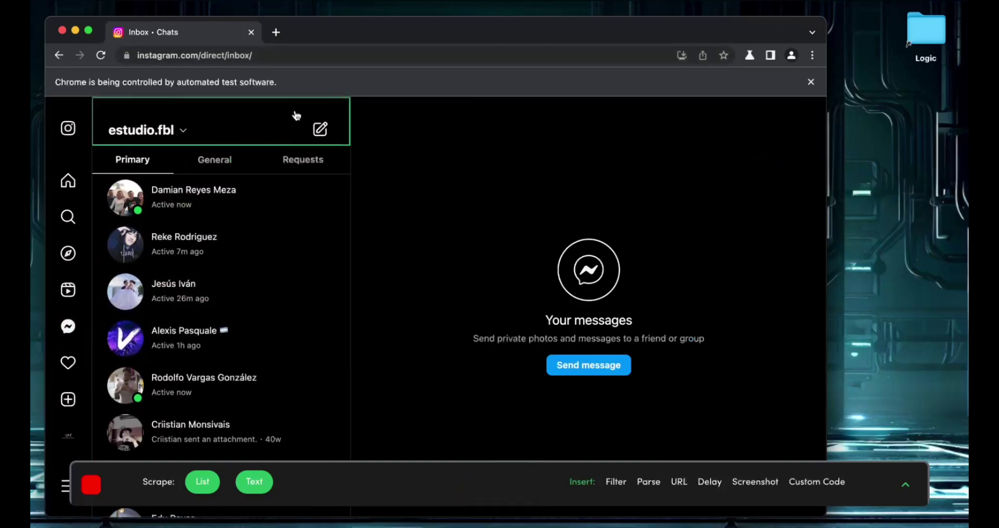
{"action": "left_click", "coordinate": [331, 140]}
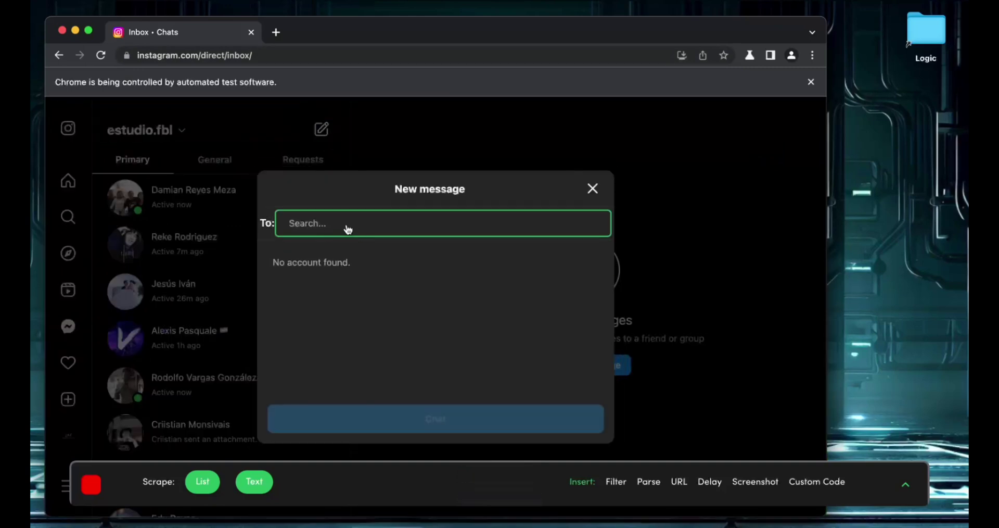
{"action": "left_click", "coordinate": [347, 230]}
{"action": "type", "text": "mezda"}
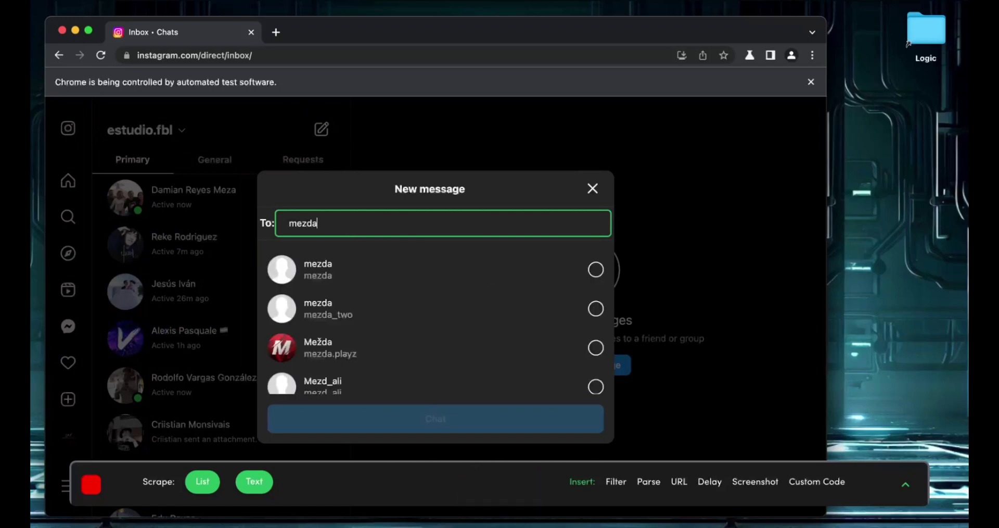
{"action": "type", "text": "mi"}
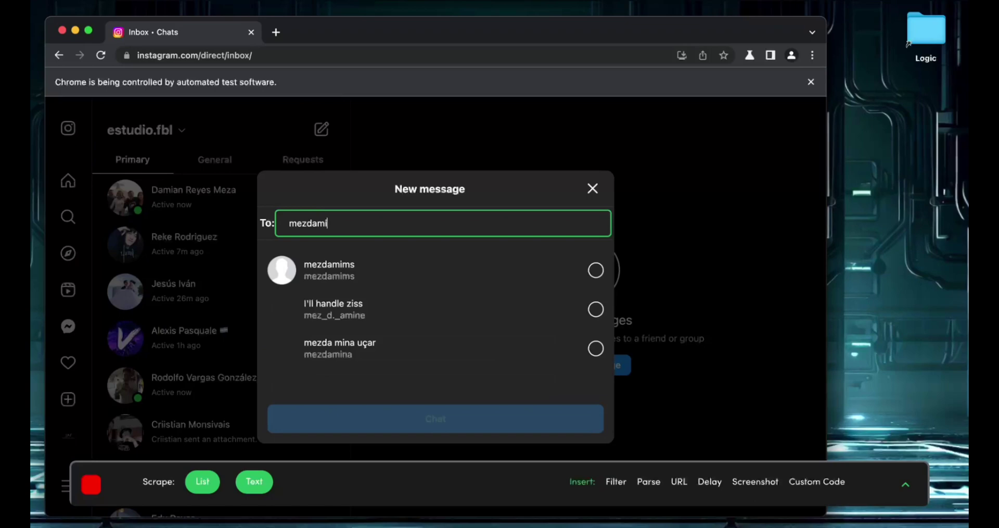
{"action": "key", "text": "Left"}
{"action": "key", "text": "Left"}
{"action": "key", "text": "Left"}
{"action": "key", "text": "Left"}
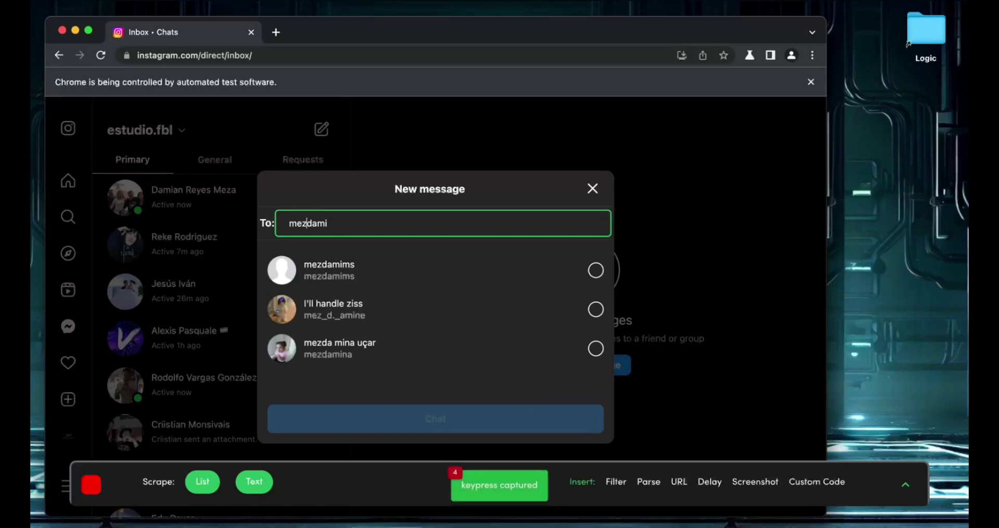
{"action": "type", "text": "a"}
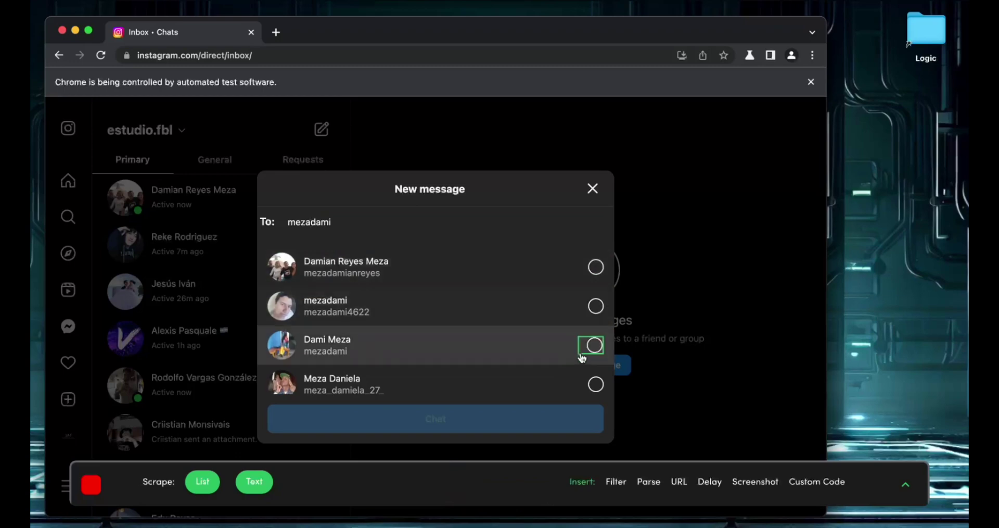
{"action": "left_click", "coordinate": [585, 274]}
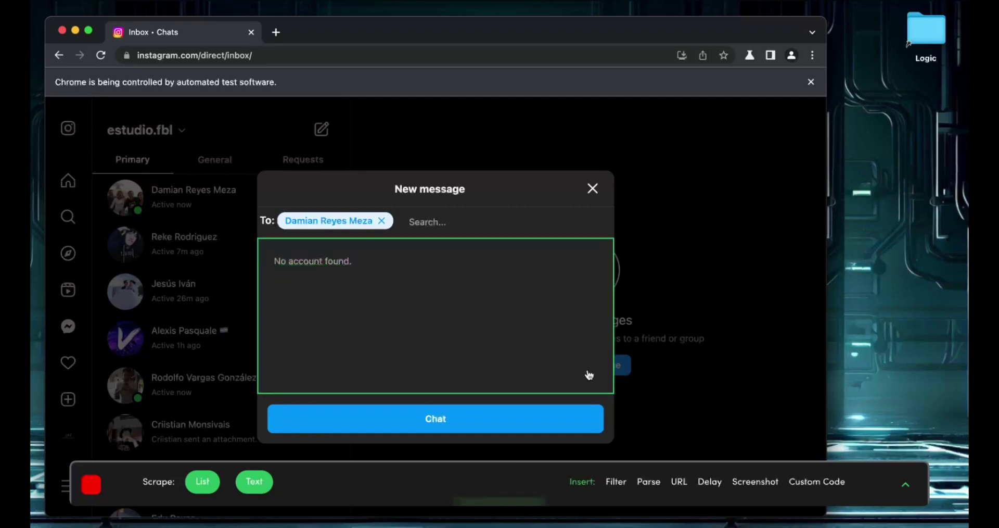
Send the message "hey" in the chat with the selected recipient and stop capturing steps
{"action": "left_click", "coordinate": [404, 427]}
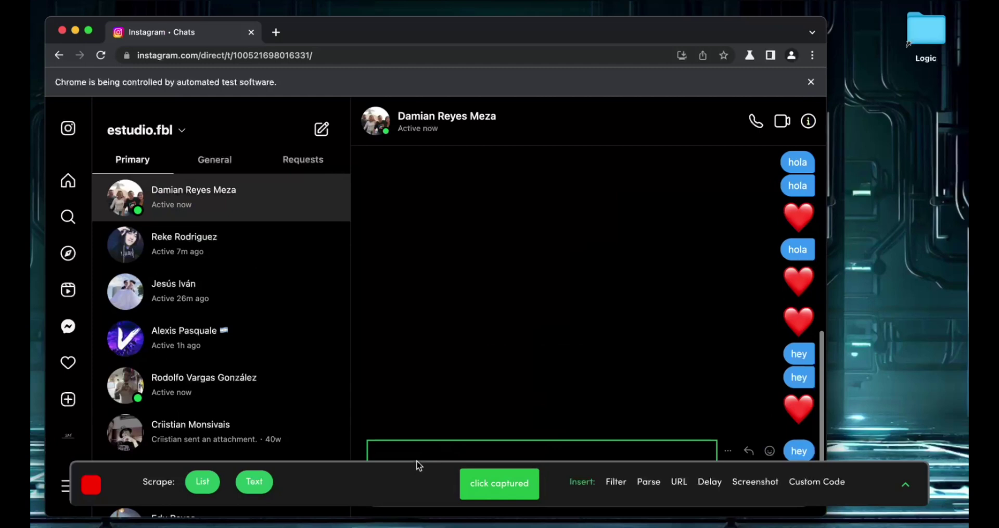
{"action": "left_click_drag", "start_coordinate": [400, 480], "coordinate": [397, 382]}
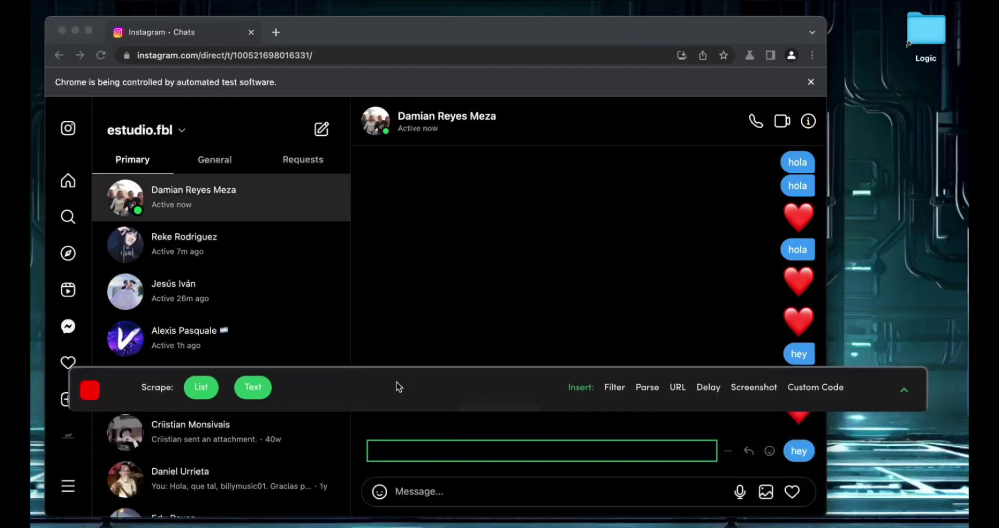
{"action": "left_click", "coordinate": [459, 496]}
{"action": "type", "text": "hey"}
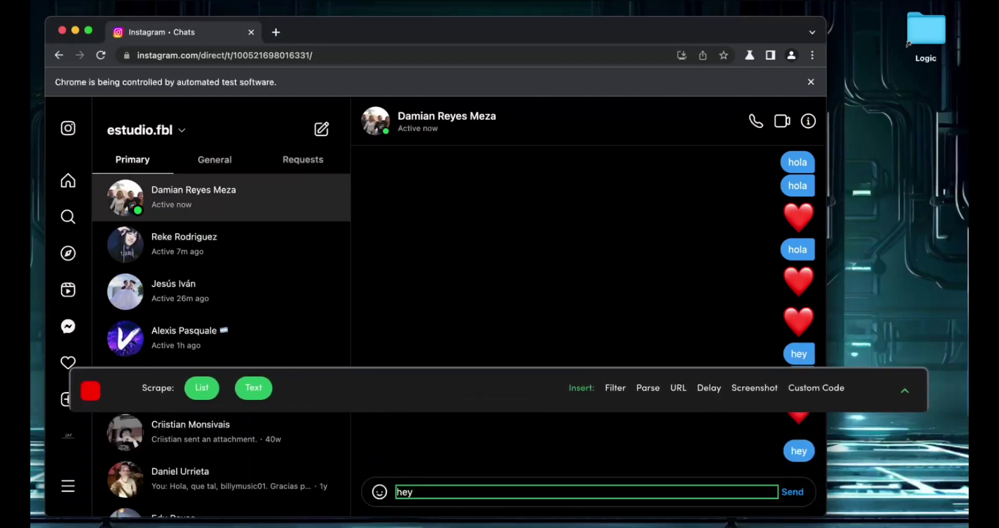
{"action": "left_click", "coordinate": [798, 494]}
{"action": "left_click", "coordinate": [82, 398]}
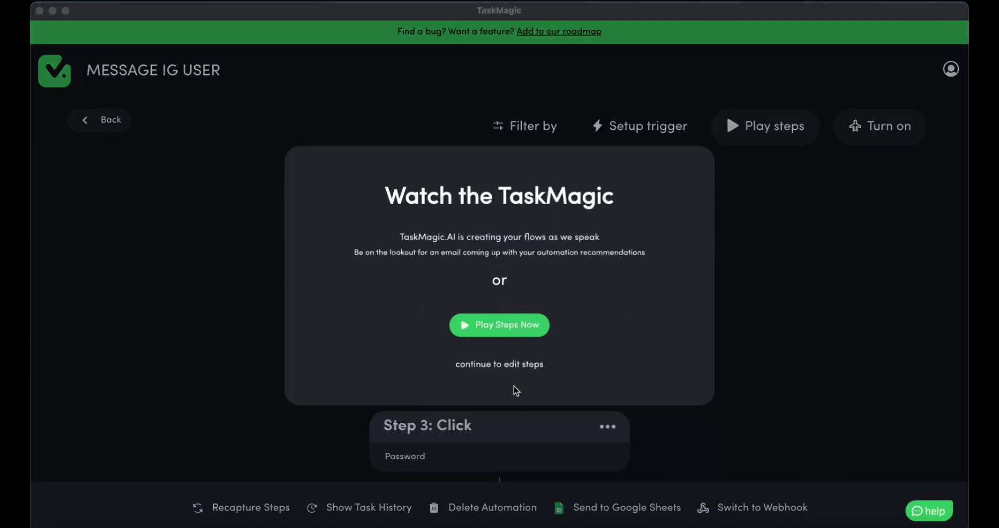
Continue to editing the captured steps and allow errors on the Instagram login steps, 1 through 5
{"action": "left_click", "coordinate": [493, 369]}
{"action": "left_click", "coordinate": [520, 367]}
{"action": "left_click", "coordinate": [608, 196]}
{"action": "left_click", "coordinate": [548, 226]}
{"action": "left_click", "coordinate": [607, 311]}
{"action": "left_click", "coordinate": [548, 340]}
{"action": "scroll", "coordinate": [718, 374], "scroll_direction": "down", "scroll_amount": 3}
{"action": "left_click", "coordinate": [607, 309]}
{"action": "left_click", "coordinate": [548, 339]}
{"action": "scroll", "coordinate": [664, 335], "scroll_direction": "down", "scroll_amount": 3}
{"action": "left_click", "coordinate": [607, 321]}
{"action": "left_click", "coordinate": [545, 350]}
{"action": "scroll", "coordinate": [726, 341], "scroll_direction": "down", "scroll_amount": 3}
{"action": "left_click", "coordinate": [608, 246]}
{"action": "left_click", "coordinate": [545, 280]}
{"action": "scroll", "coordinate": [731, 313], "scroll_direction": "down", "scroll_amount": 3}
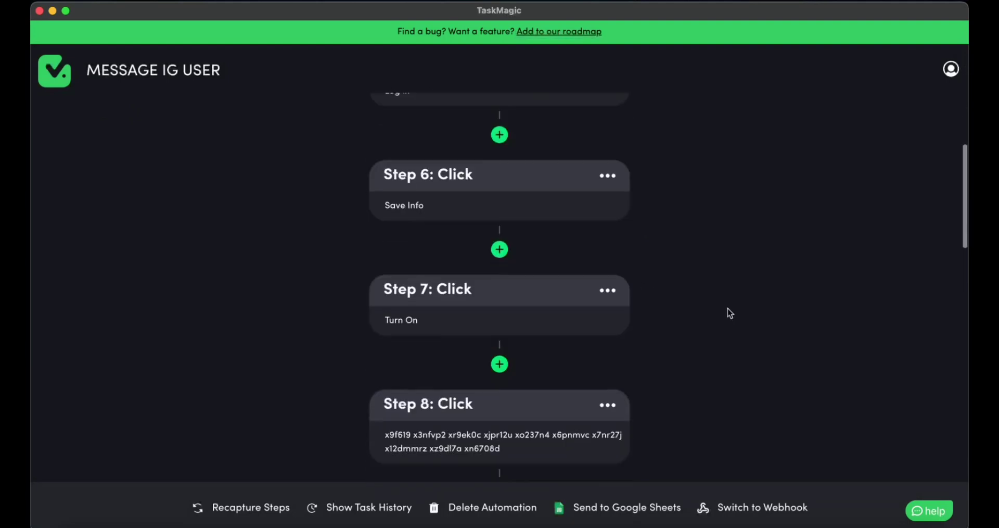
Allow errors on step 6 (Save Info) and step 7 (Turn On)
{"action": "left_click", "coordinate": [607, 176]}
{"action": "left_click", "coordinate": [549, 204]}
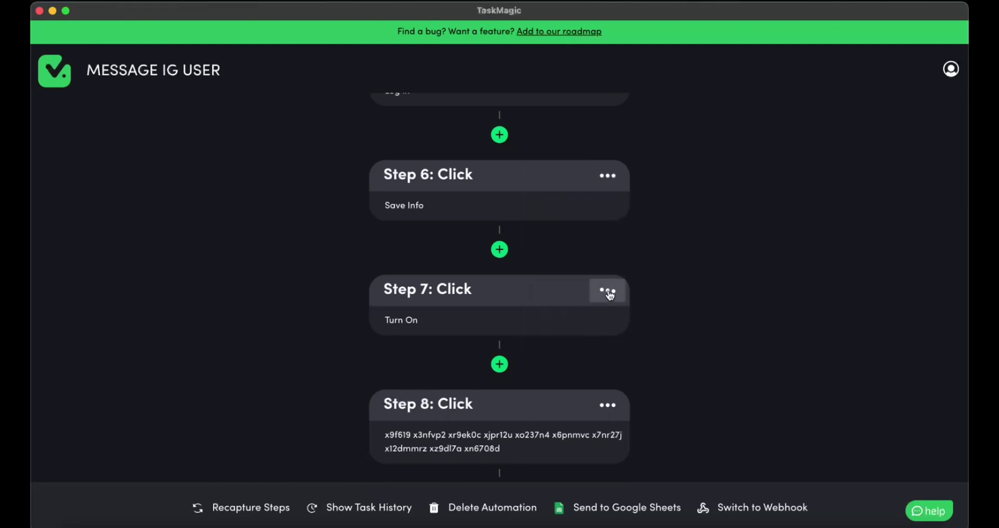
{"action": "left_click", "coordinate": [607, 290]}
{"action": "left_click", "coordinate": [549, 326]}
{"action": "scroll", "coordinate": [738, 318], "scroll_direction": "down", "scroll_amount": 6}
{"action": "scroll", "coordinate": [700, 271], "scroll_direction": "up", "scroll_amount": 1}
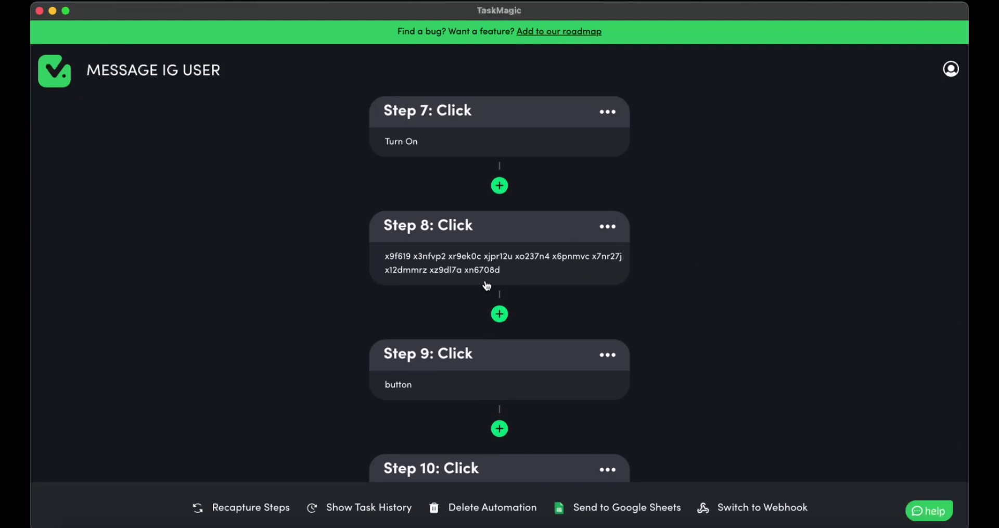
{"action": "left_click", "coordinate": [503, 318]}
{"action": "scroll", "coordinate": [528, 440], "scroll_direction": "down", "scroll_amount": 3}
{"action": "left_click", "coordinate": [462, 417]}
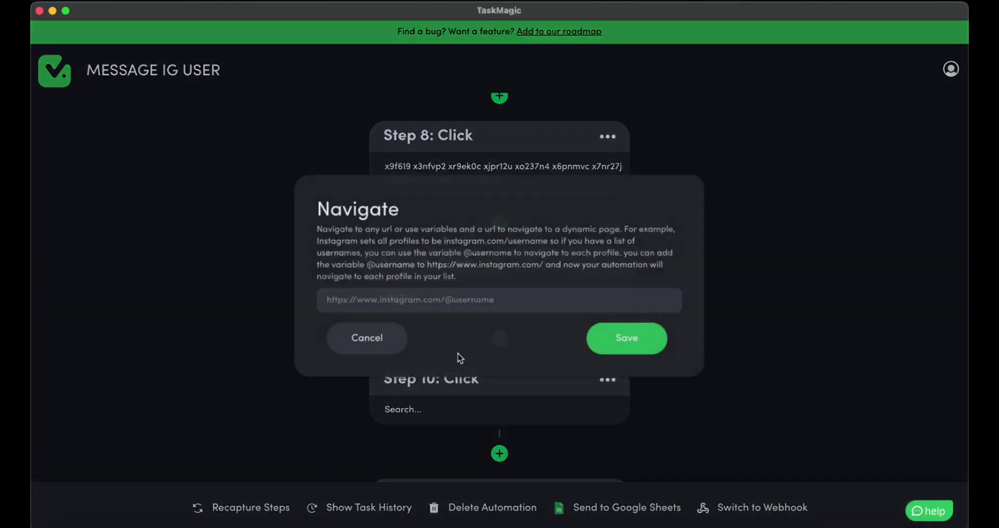
{"action": "left_click", "coordinate": [436, 307]}
{"action": "type", "text": "https://www.instagram.com/direct/inbox/"}
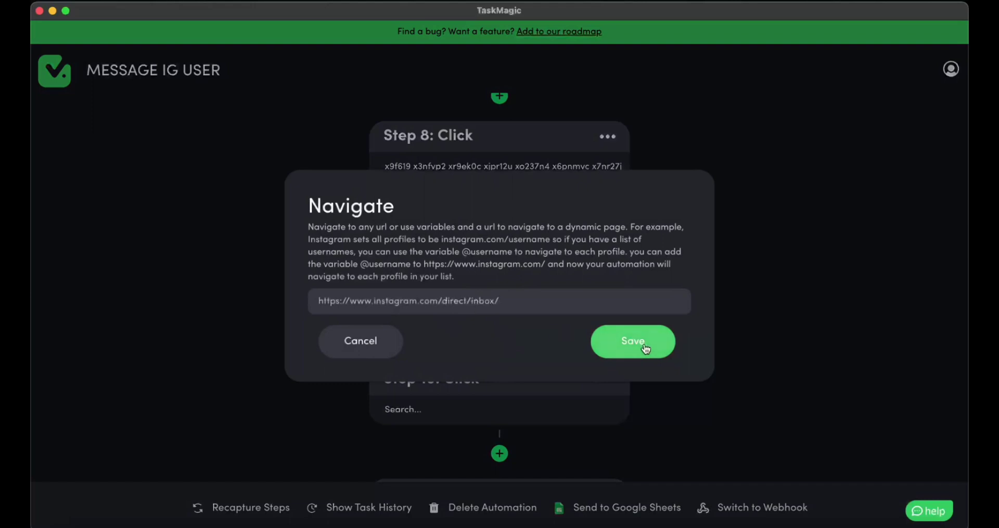
{"action": "left_click", "coordinate": [632, 340]}
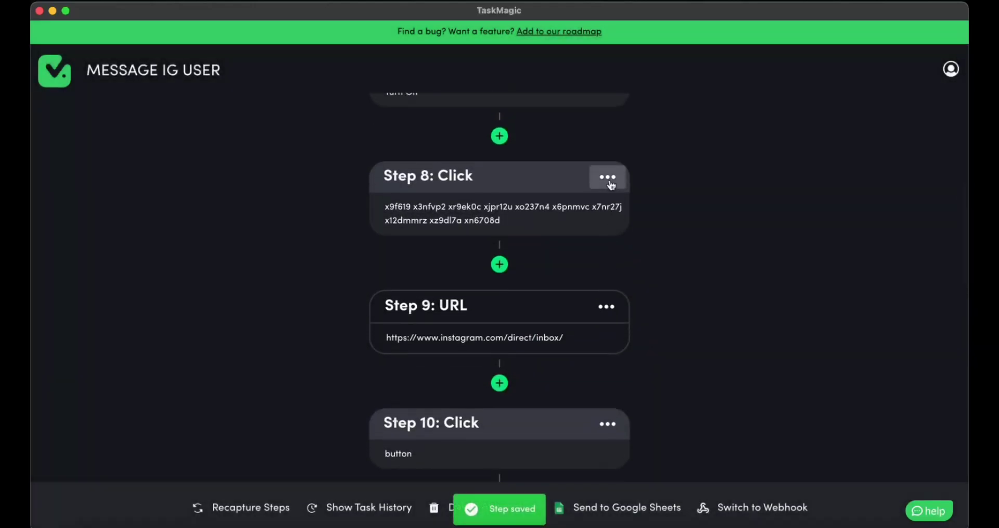
Delete the captured click step 8 that precedes the new inbox URL step
{"action": "left_click", "coordinate": [607, 177]}
{"action": "left_click", "coordinate": [564, 292]}
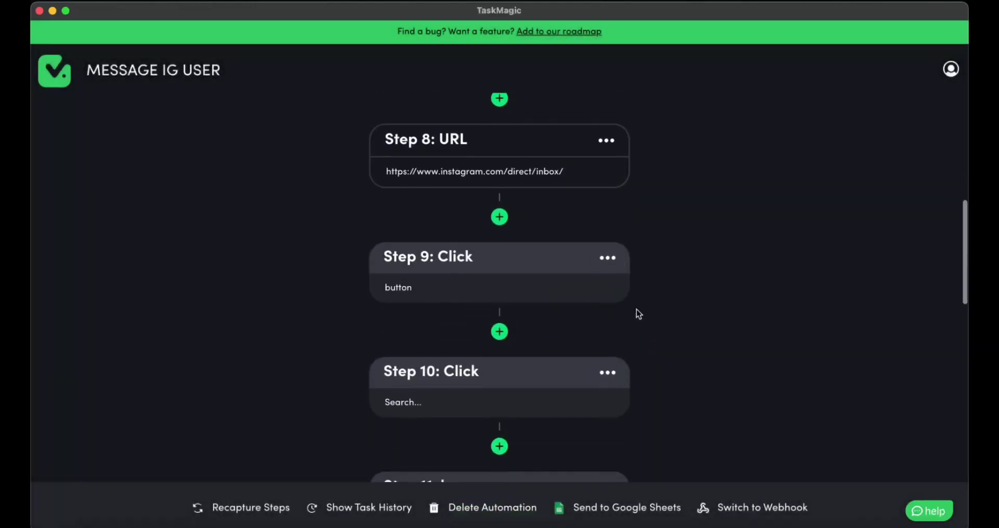
{"action": "scroll", "coordinate": [639, 314], "scroll_direction": "up", "scroll_amount": 2}
{"action": "scroll", "coordinate": [421, 371], "scroll_direction": "down", "scroll_amount": 1}
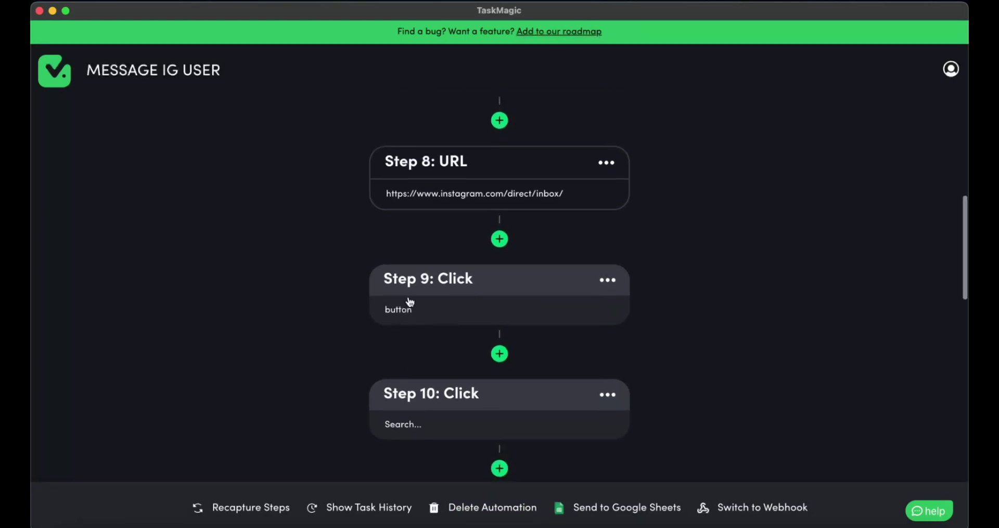
Delete the unneeded ArrowLeft keypress steps that follow the Search click step
{"action": "scroll", "coordinate": [410, 302], "scroll_direction": "down", "scroll_amount": 3}
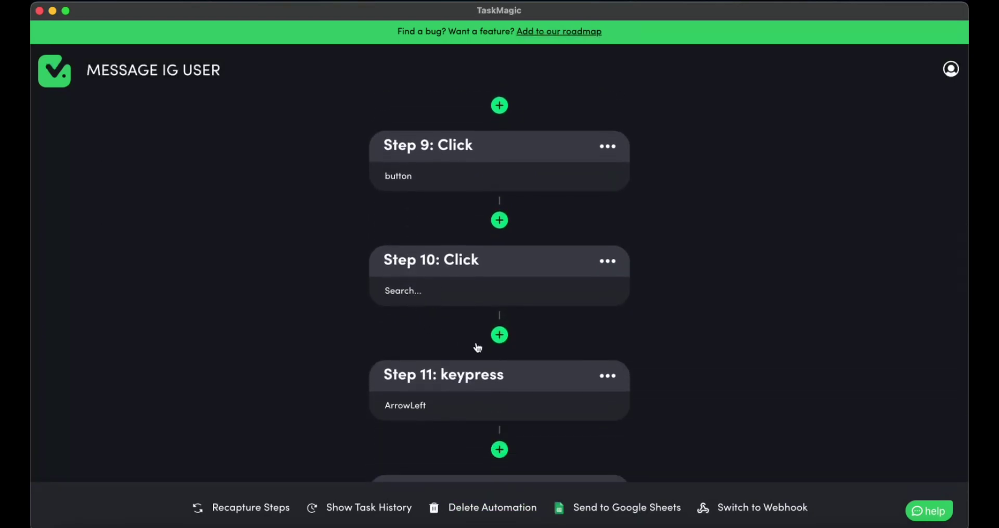
{"action": "scroll", "coordinate": [478, 347], "scroll_direction": "down", "scroll_amount": 2}
{"action": "left_click", "coordinate": [610, 276]}
{"action": "left_click", "coordinate": [607, 281]}
{"action": "left_click", "coordinate": [607, 280]}
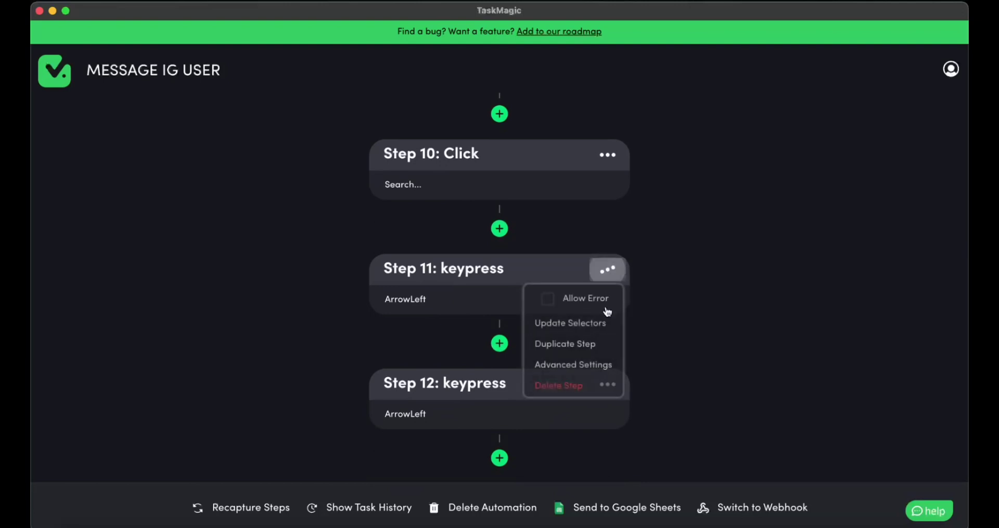
{"action": "left_click", "coordinate": [607, 270]}
{"action": "left_click", "coordinate": [581, 390]}
{"action": "left_click", "coordinate": [605, 269]}
{"action": "left_click", "coordinate": [572, 388]}
{"action": "scroll", "coordinate": [448, 314], "scroll_direction": "down", "scroll_amount": 2}
Start setting up a loop trigger for the automation and choose to add Google Sheets data
{"action": "scroll", "coordinate": [446, 310], "scroll_direction": "up", "scroll_amount": 20}
{"action": "left_click", "coordinate": [661, 127]}
{"action": "left_click", "coordinate": [512, 409]}
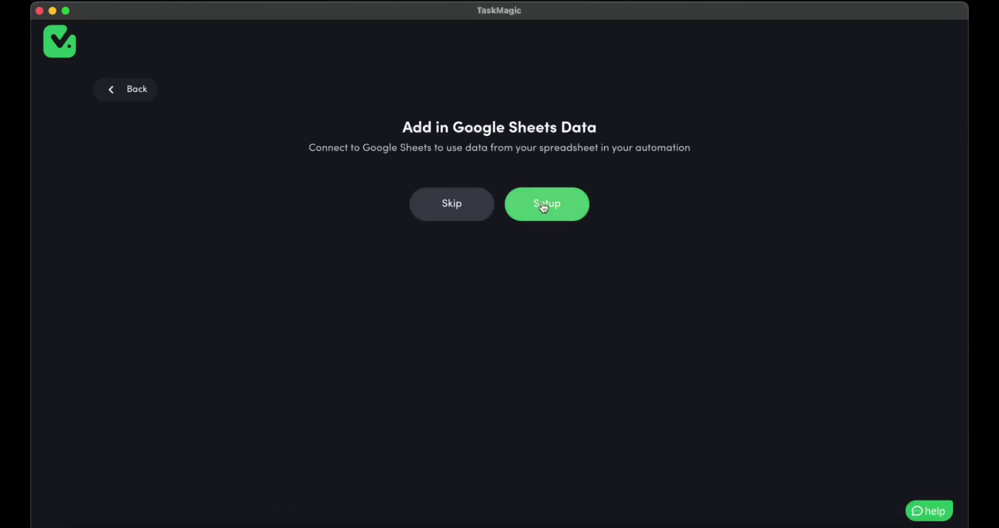
{"action": "left_click", "coordinate": [542, 205]}
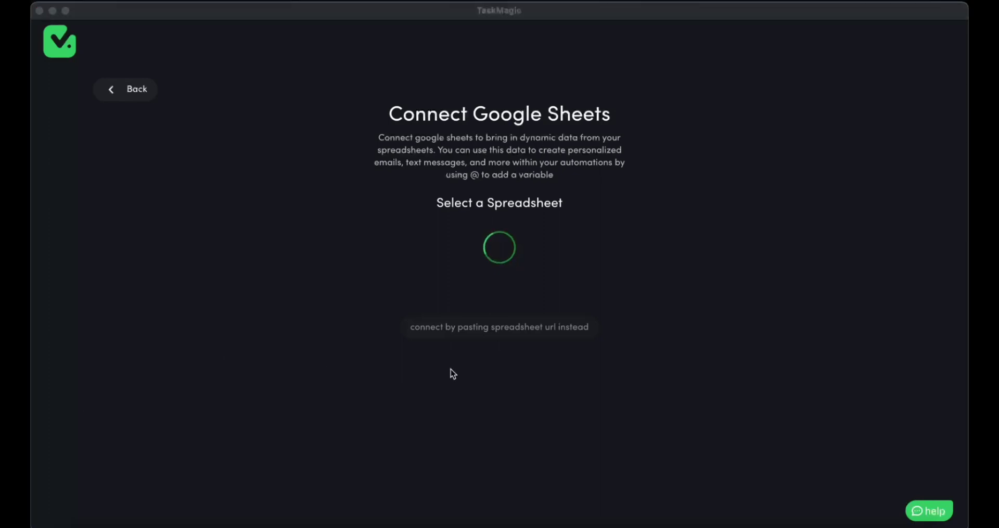
Connect the spreadsheet "how to source and then DM your competitors on Instagram" with worksheet Sheet1
{"action": "left_click", "coordinate": [418, 242]}
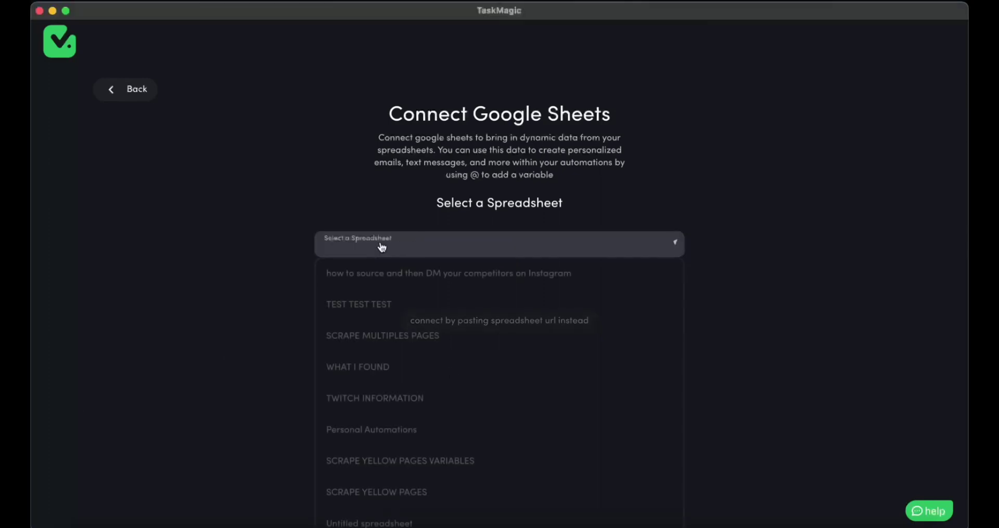
{"action": "left_click", "coordinate": [384, 282]}
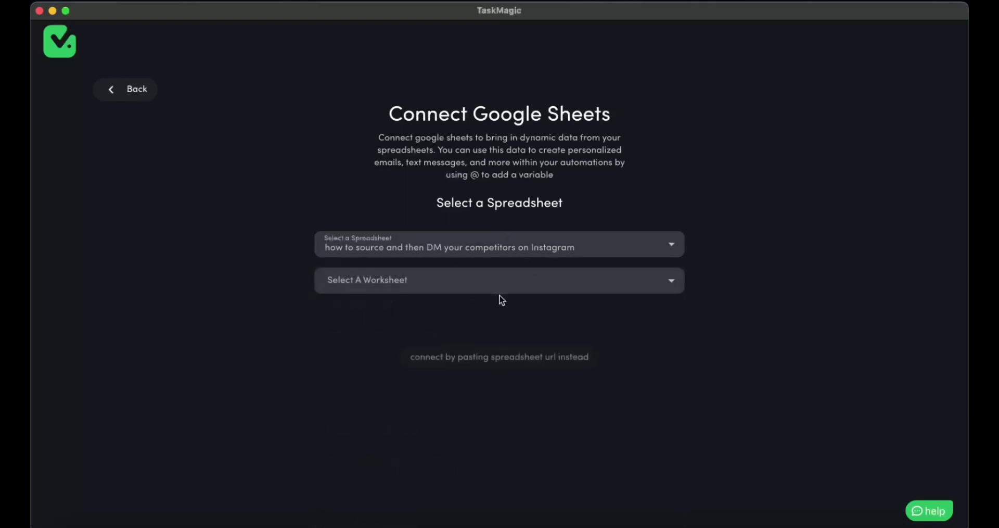
{"action": "left_click", "coordinate": [509, 289]}
{"action": "left_click", "coordinate": [422, 314]}
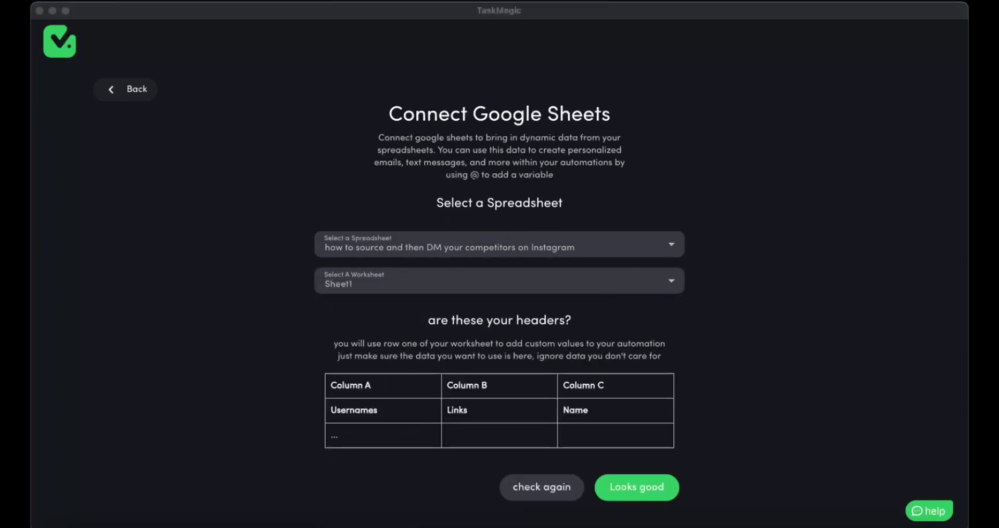
Compare the detected headers with the spreadsheet in the browser and accept Usernames, Links and Name
{"action": "left_click", "coordinate": [52, 123]}
{"action": "left_click_drag", "start_coordinate": [554, 72], "coordinate": [906, 82]}
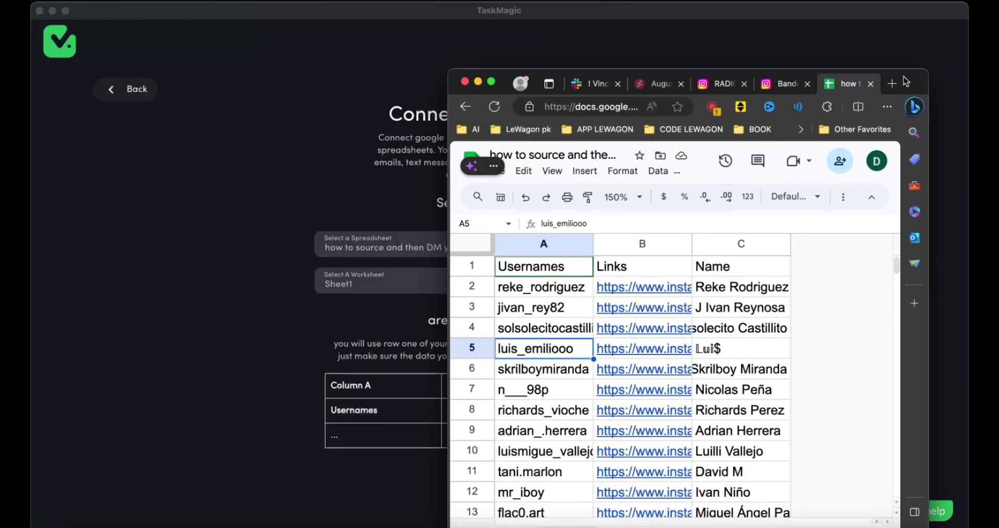
{"action": "left_click", "coordinate": [308, 463]}
{"action": "left_click", "coordinate": [655, 486]}
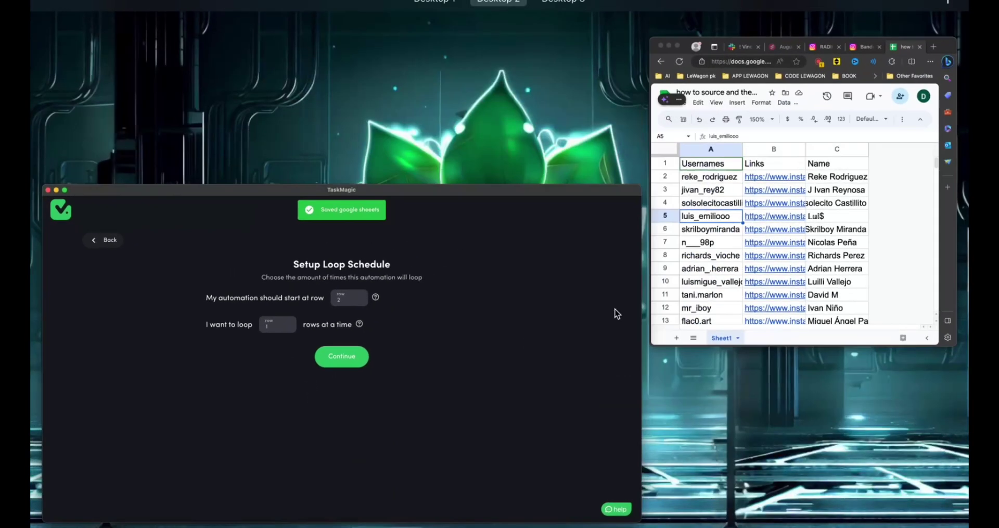
Accept a loop starting at row 2 with 1 row at a time, and continue without choosing a run schedule
{"action": "left_click", "coordinate": [483, 251]}
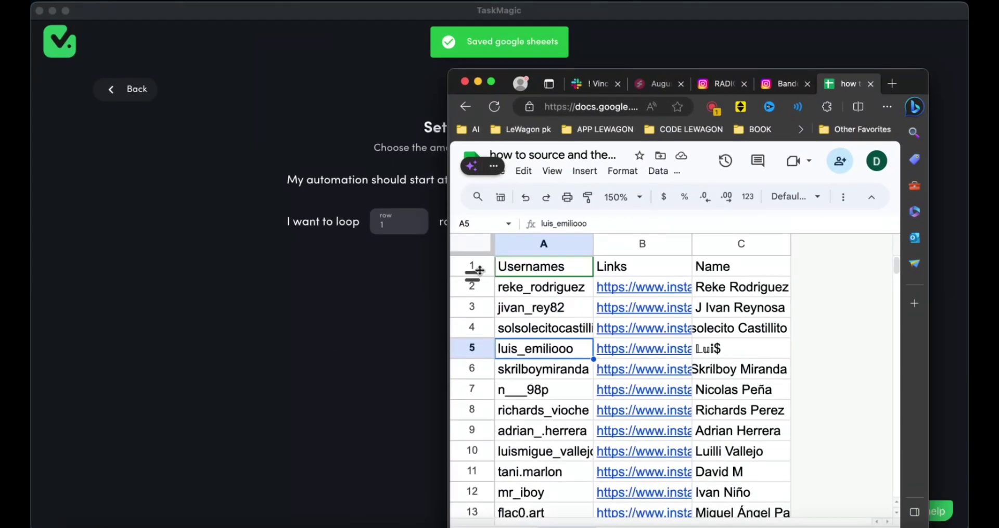
{"action": "left_click", "coordinate": [480, 268]}
{"action": "left_click", "coordinate": [471, 286]}
{"action": "left_click", "coordinate": [387, 228]}
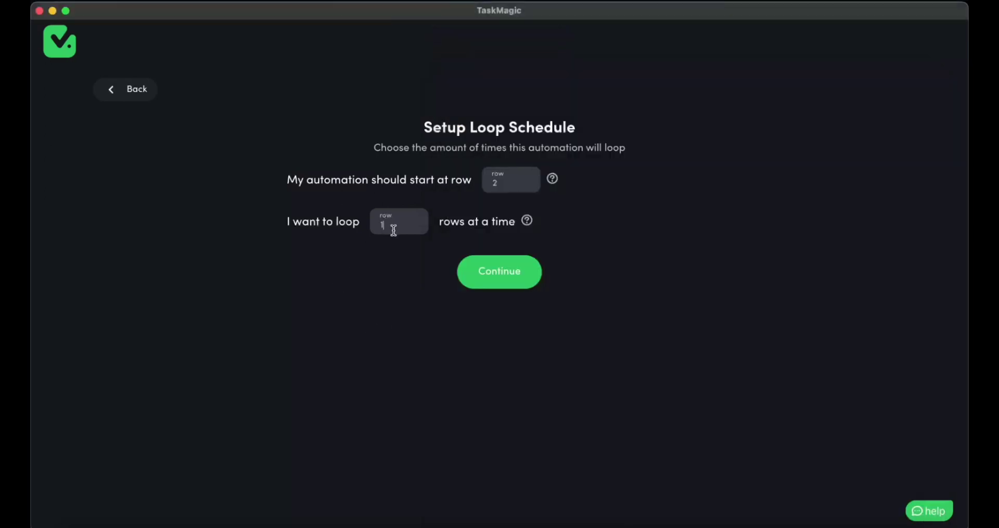
{"action": "left_click", "coordinate": [501, 275]}
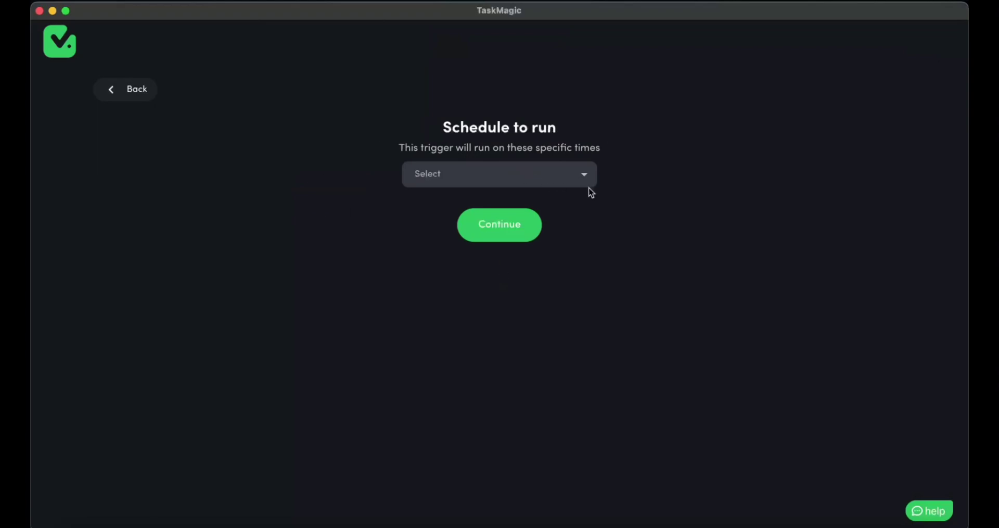
{"action": "left_click", "coordinate": [503, 225]}
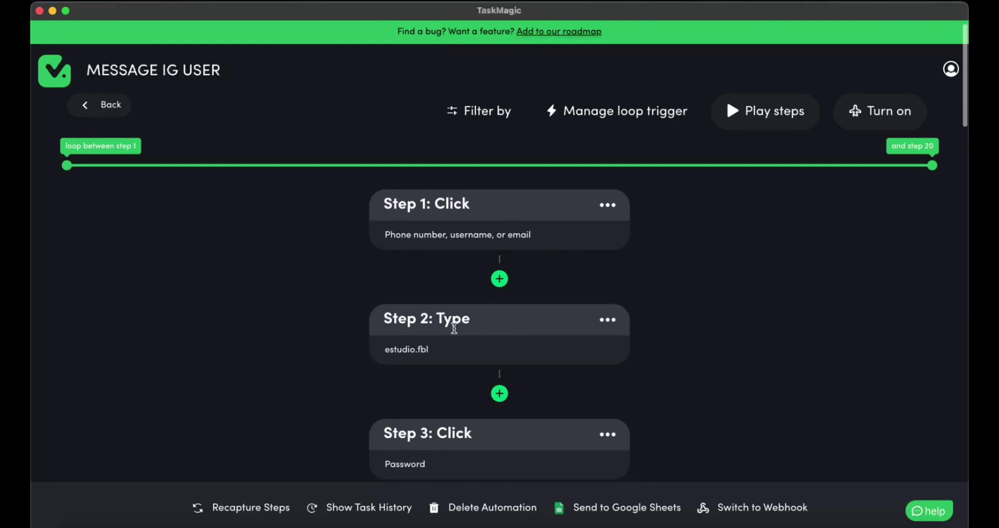
{"action": "scroll", "coordinate": [454, 329], "scroll_direction": "down", "scroll_amount": 10}
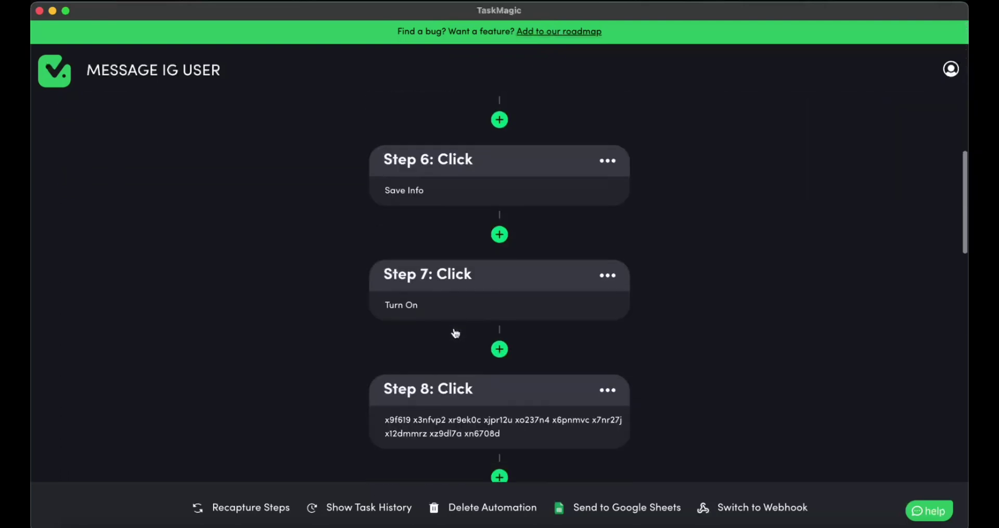
{"action": "scroll", "coordinate": [456, 333], "scroll_direction": "down", "scroll_amount": 10}
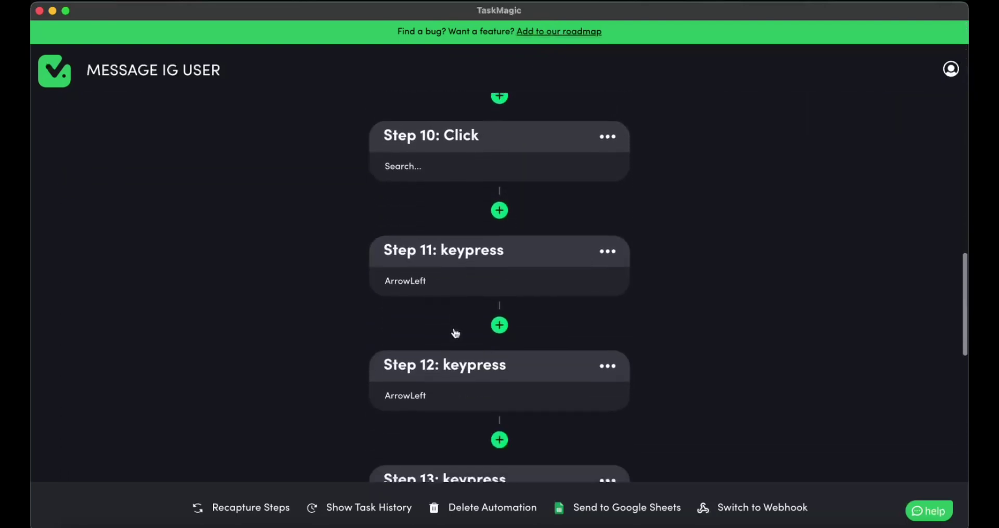
{"action": "scroll", "coordinate": [455, 334], "scroll_direction": "down", "scroll_amount": 5}
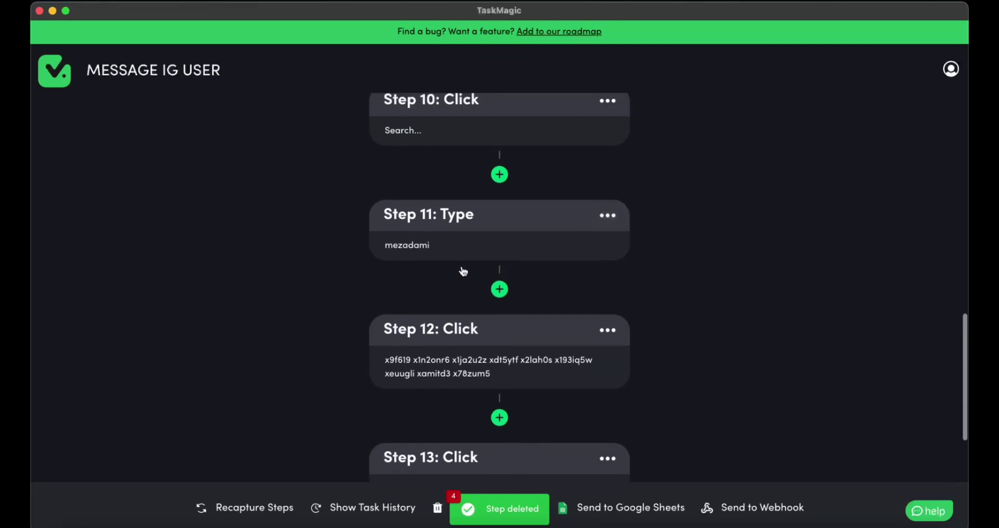
{"action": "left_click", "coordinate": [445, 256]}
{"action": "double_click", "coordinate": [417, 313]}
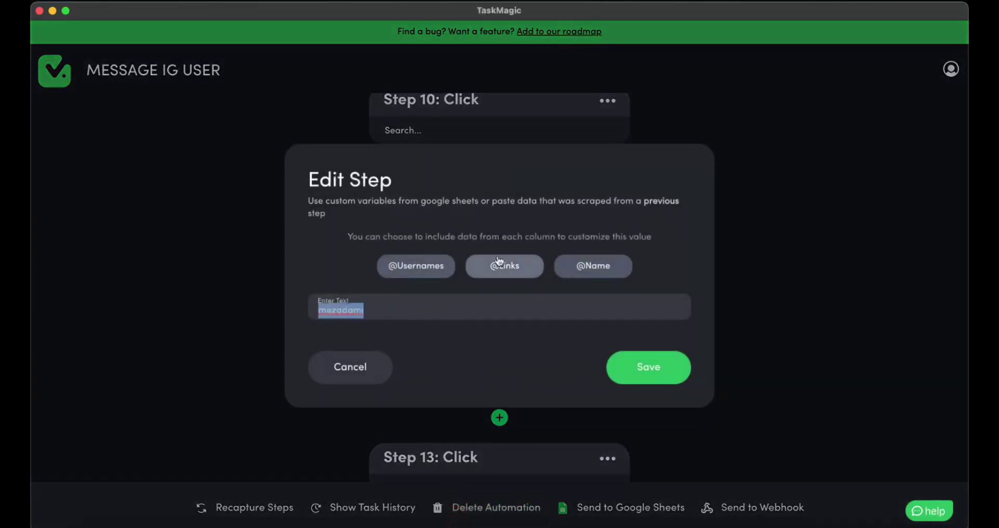
{"action": "key", "text": "BackSpace"}
{"action": "left_click", "coordinate": [419, 266]}
{"action": "left_click", "coordinate": [648, 367]}
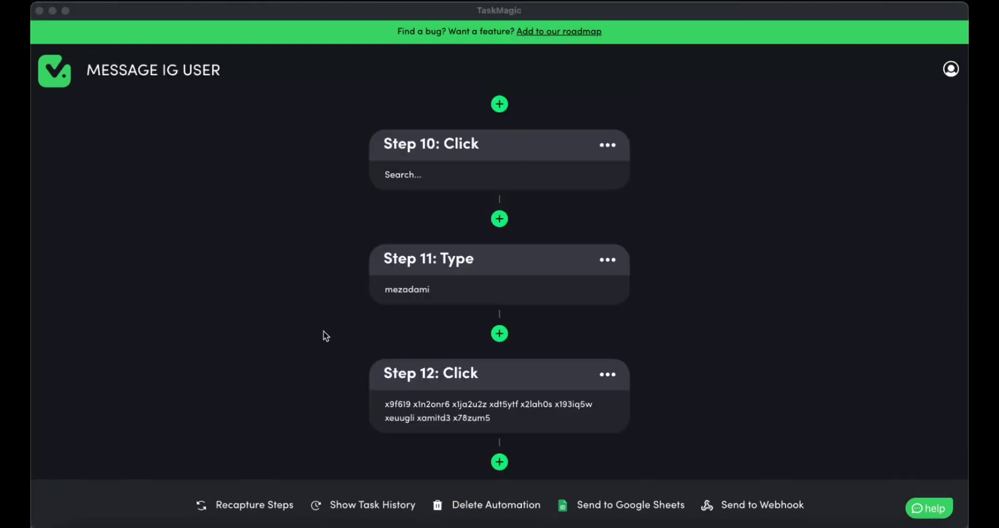
{"action": "scroll", "coordinate": [324, 332], "scroll_direction": "down", "scroll_amount": 7}
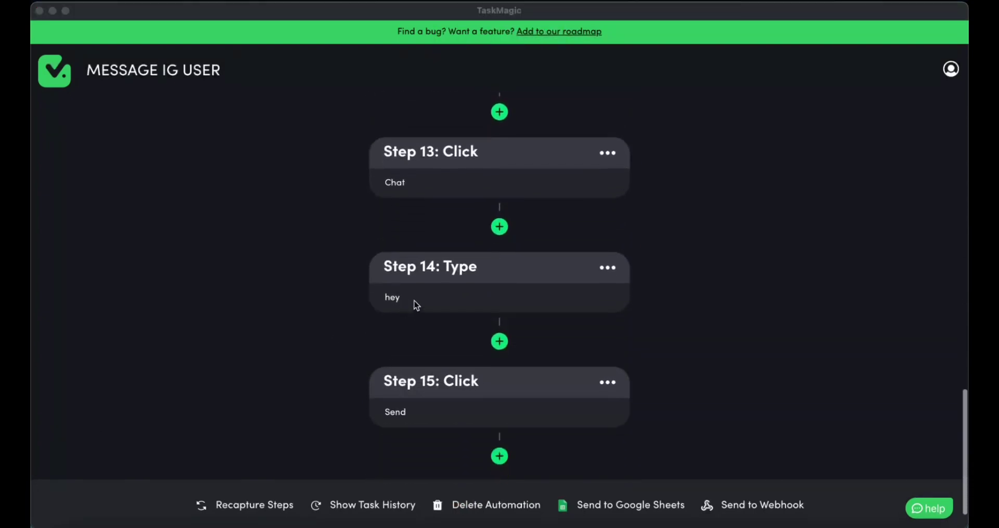
{"action": "left_click", "coordinate": [414, 302]}
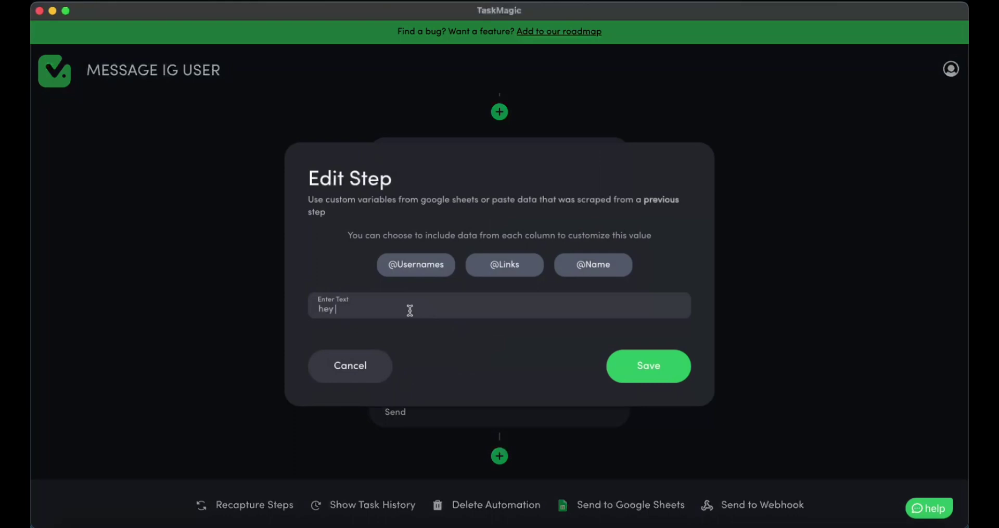
{"action": "left_click_drag", "start_coordinate": [411, 310], "coordinate": [302, 315]}
{"action": "type", "text": "Hello"}
{"action": "left_click", "coordinate": [568, 265]}
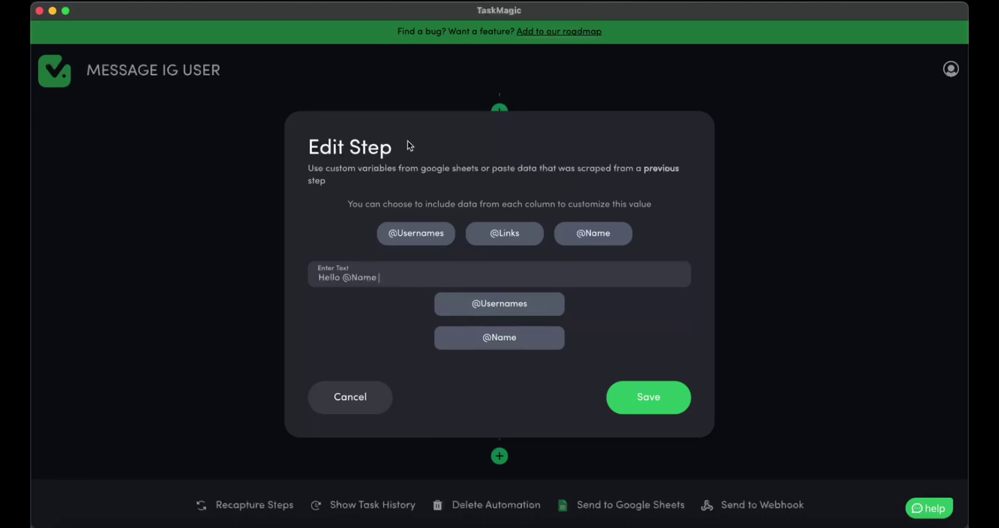
{"action": "type", "text": "how are you doing?"}
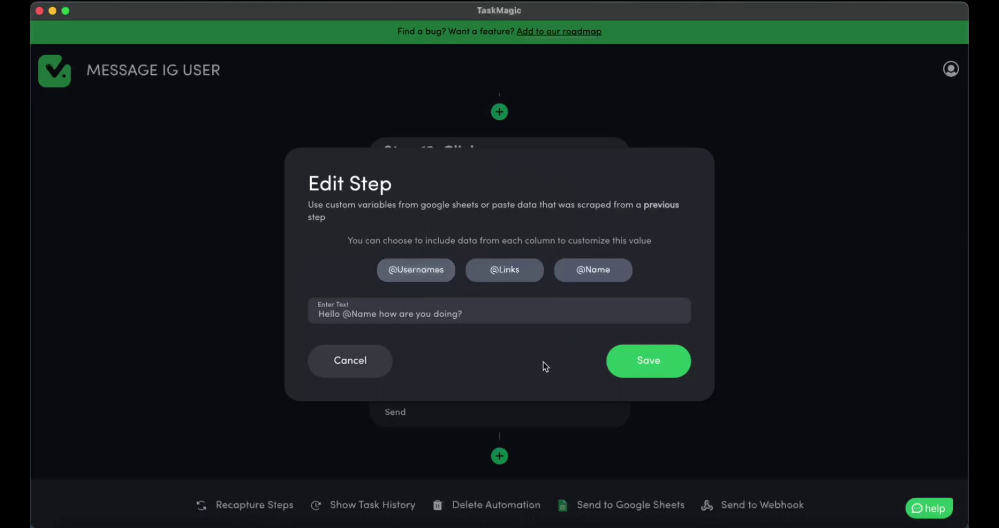
{"action": "left_click", "coordinate": [671, 373]}
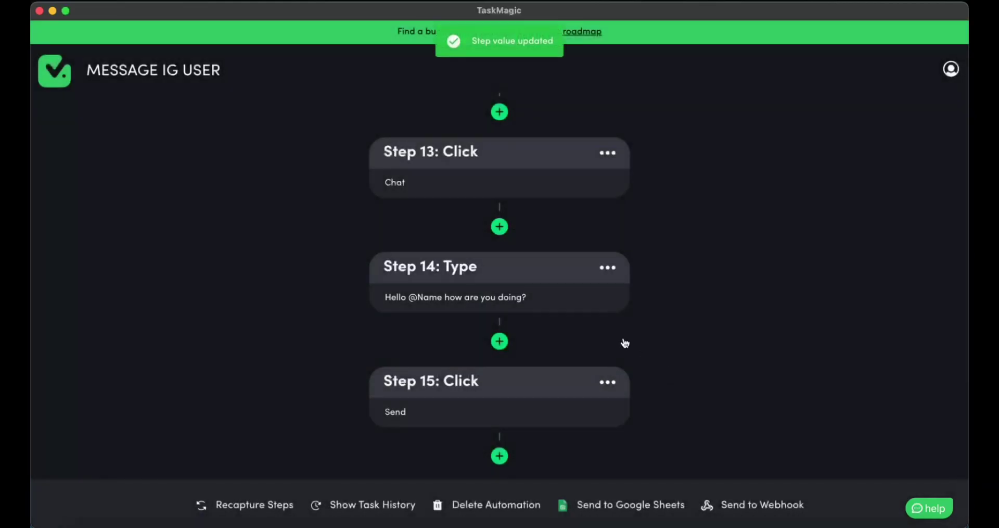
Review the step list and set the loop to run between step 9 and step 15
{"action": "scroll", "coordinate": [539, 326], "scroll_direction": "up", "scroll_amount": 3}
{"action": "scroll", "coordinate": [539, 327], "scroll_direction": "up", "scroll_amount": 2}
{"action": "scroll", "coordinate": [544, 292], "scroll_direction": "down", "scroll_amount": 4}
{"action": "scroll", "coordinate": [544, 288], "scroll_direction": "up", "scroll_amount": 10}
{"action": "scroll", "coordinate": [547, 287], "scroll_direction": "up", "scroll_amount": 5}
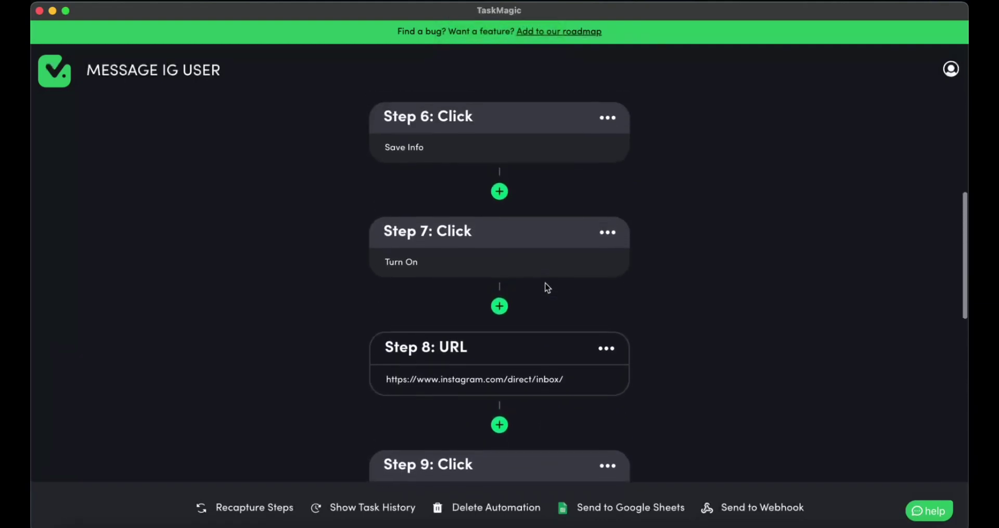
{"action": "scroll", "coordinate": [547, 239], "scroll_direction": "down", "scroll_amount": 5}
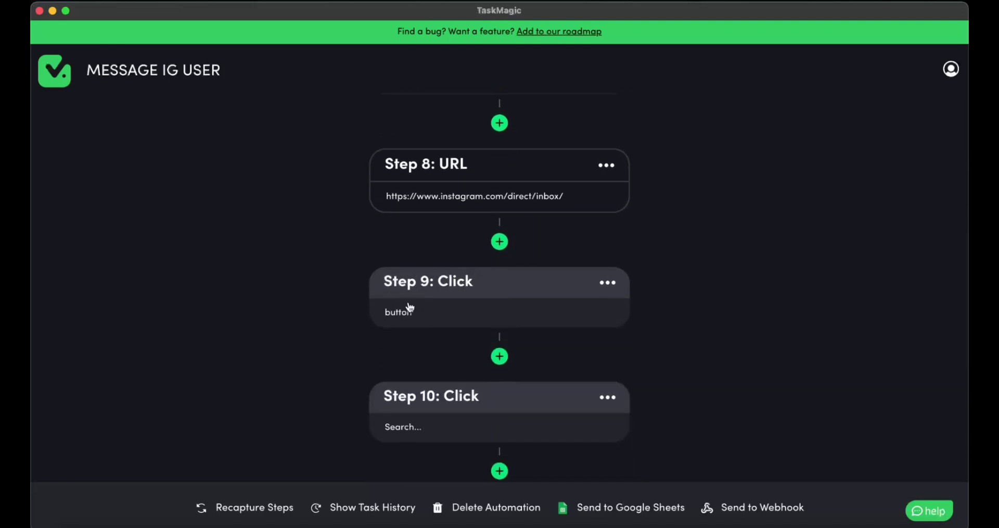
{"action": "scroll", "coordinate": [410, 313], "scroll_direction": "up", "scroll_amount": 15}
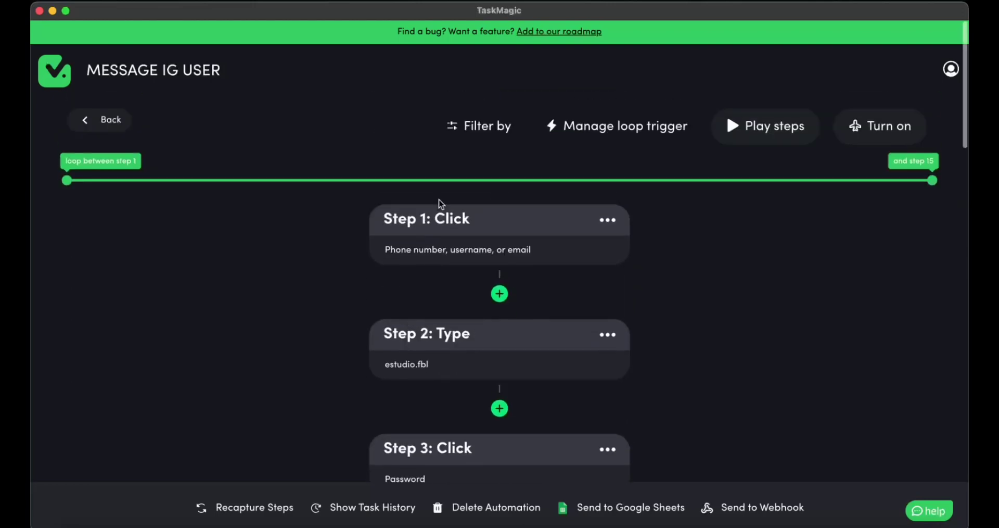
{"action": "left_click_drag", "start_coordinate": [431, 179], "coordinate": [561, 181]}
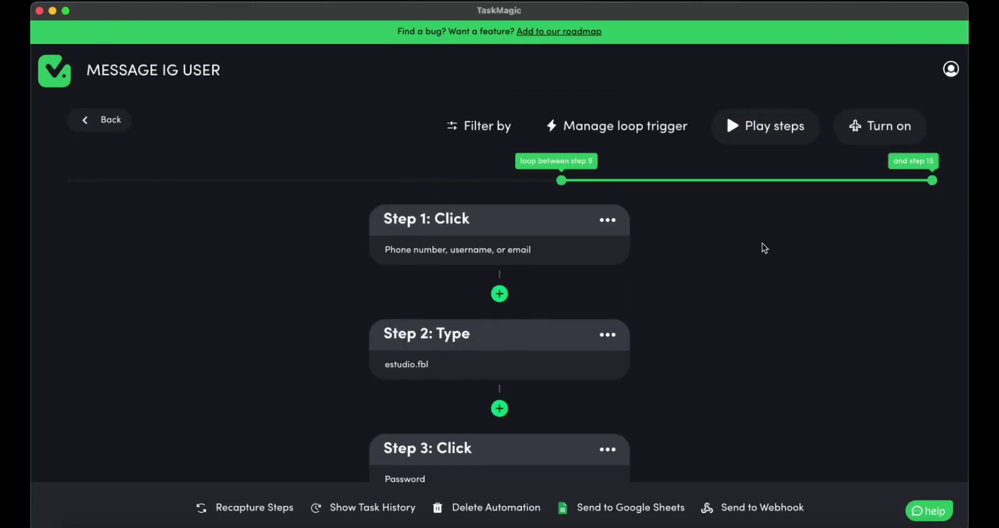
Check the last steps against the loop range and play the automation's steps
{"action": "scroll", "coordinate": [764, 248], "scroll_direction": "down", "scroll_amount": 20}
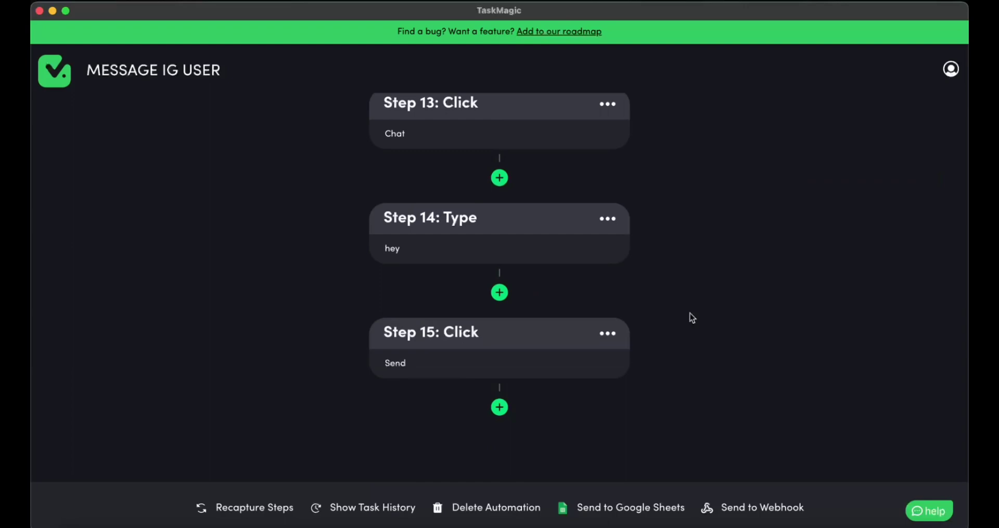
{"action": "scroll", "coordinate": [691, 314], "scroll_direction": "up", "scroll_amount": 20}
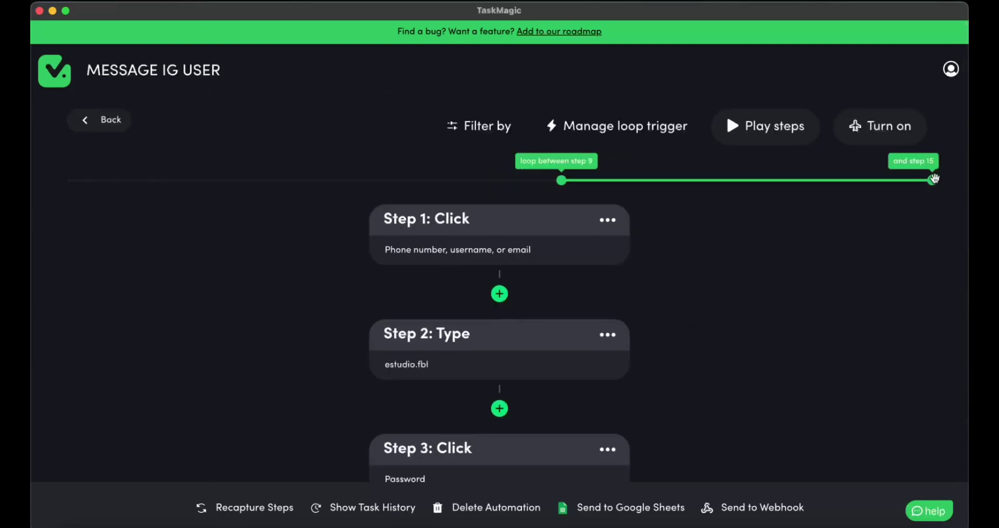
{"action": "left_click", "coordinate": [776, 131]}
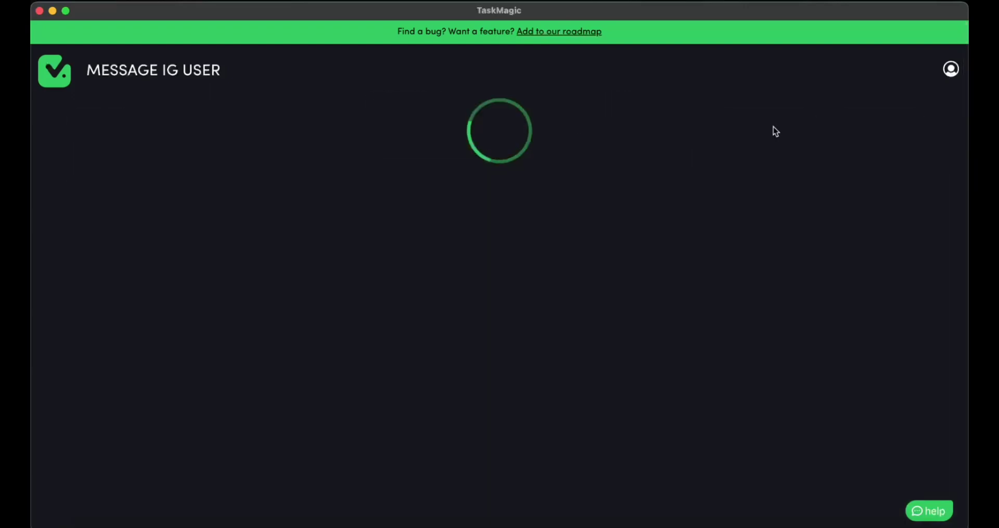